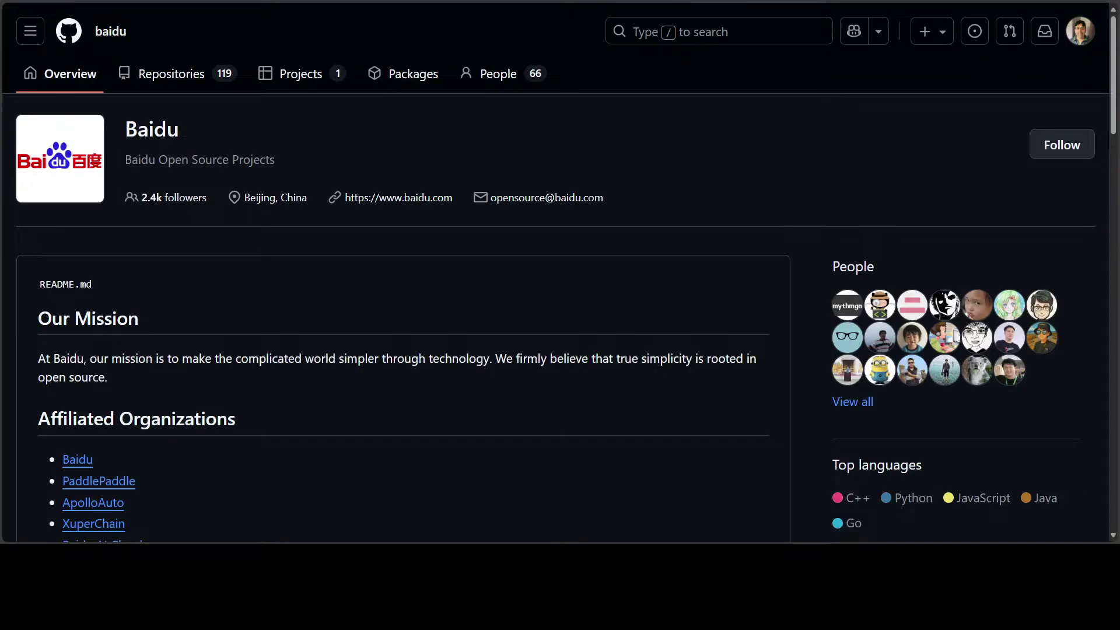
Switch from the GitHub Baidu page to a fresh ERNIE X1.1 chat
{"action": "key", "text": "ctrl+Tab"}
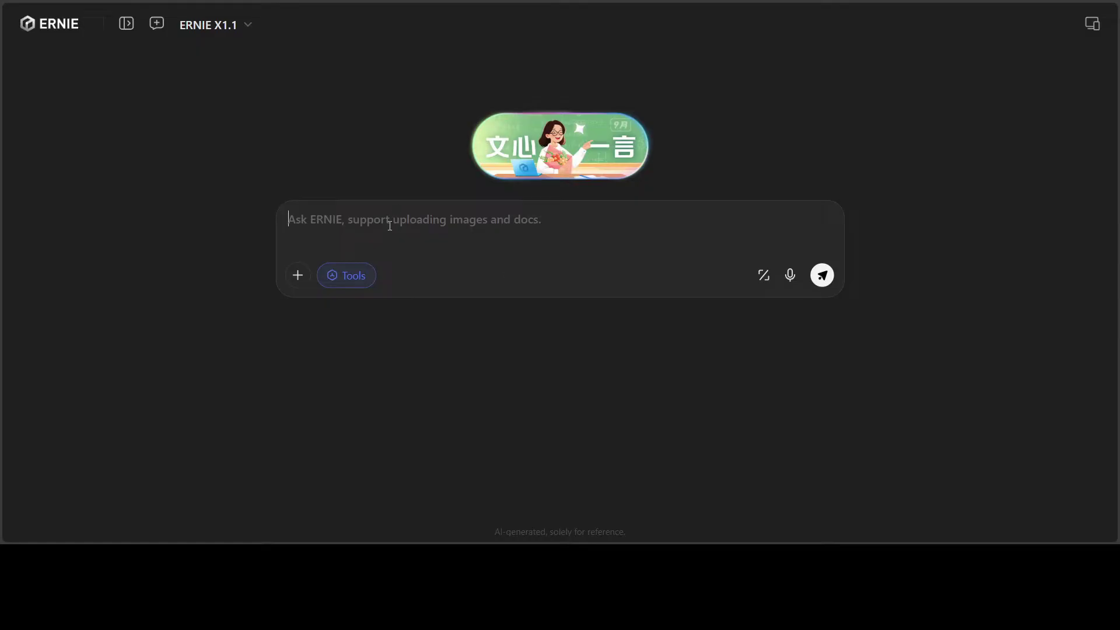
Paste the prompt on Baidu's name from Xin Qiji's poem and modern AI, and review it
{"action": "key", "text": "ctrl+v"}
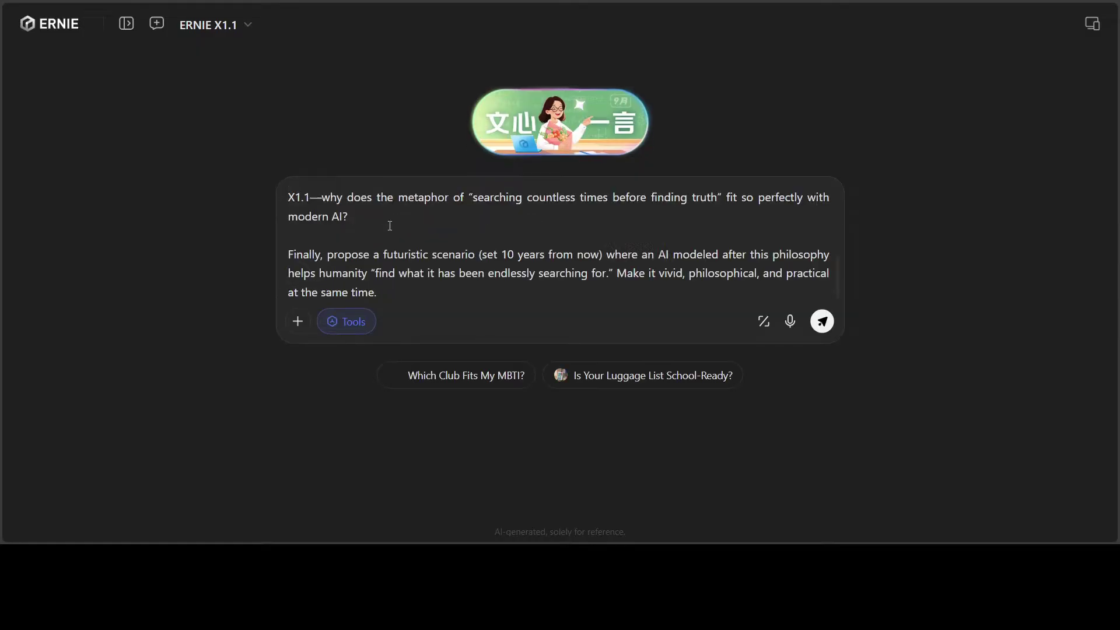
{"action": "scroll", "coordinate": [391, 223], "scroll_direction": "up", "scroll_amount": 6}
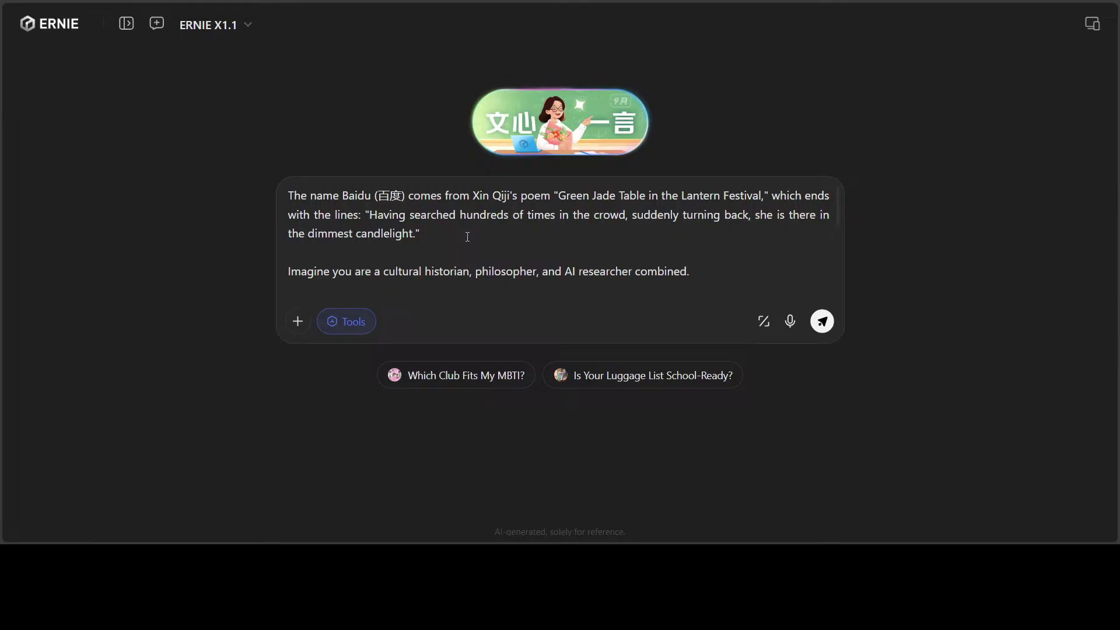
{"action": "scroll", "coordinate": [467, 237], "scroll_direction": "down", "scroll_amount": 1}
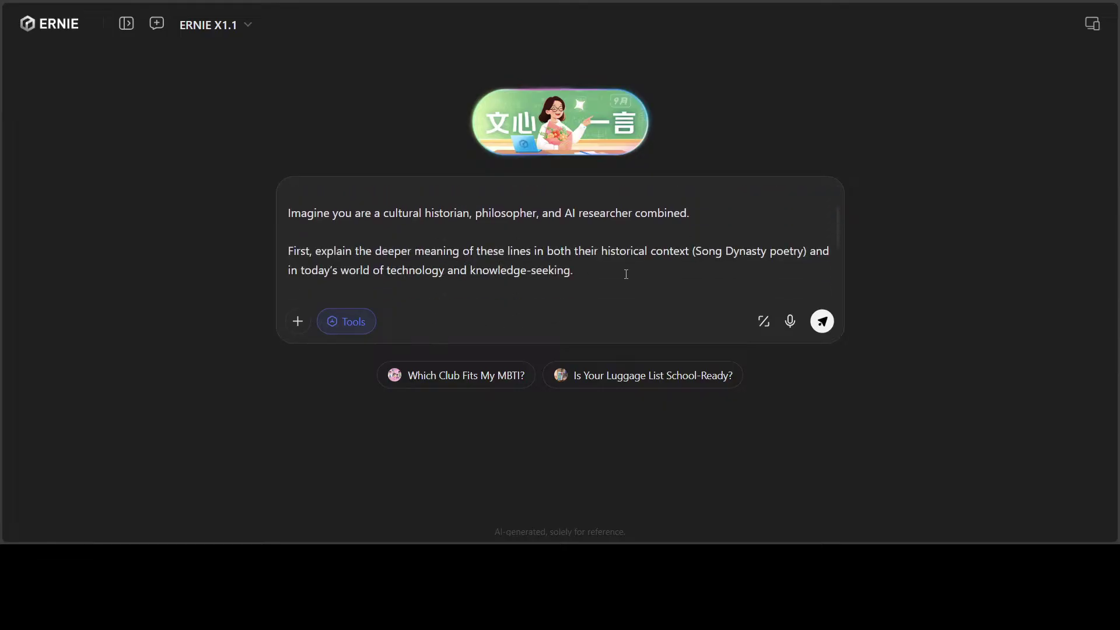
{"action": "scroll", "coordinate": [609, 270], "scroll_direction": "down", "scroll_amount": 2}
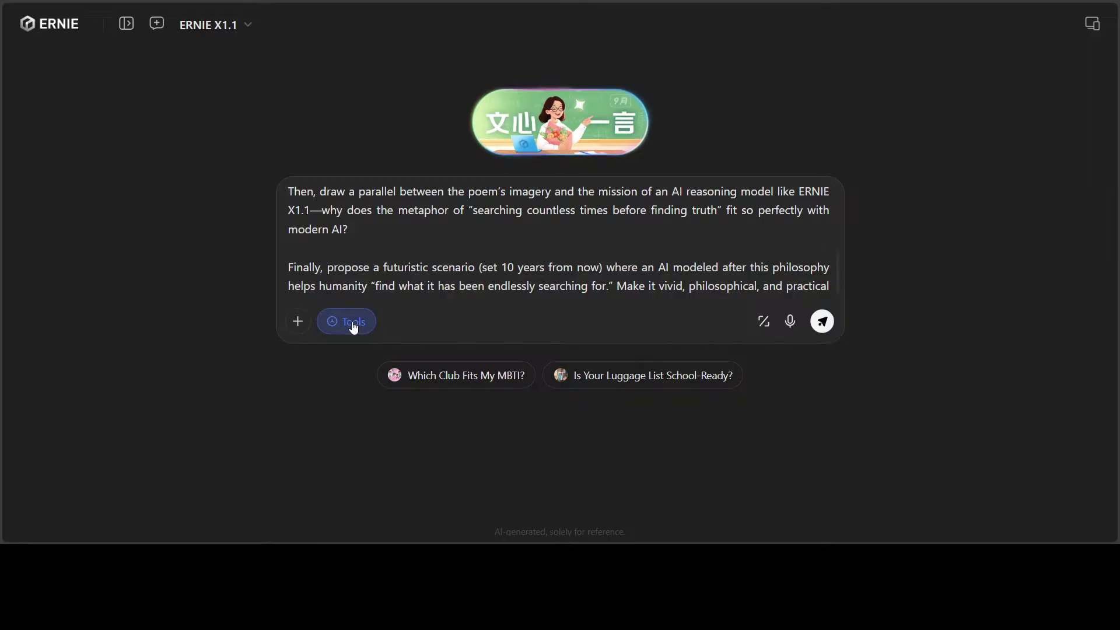
Send the poem prompt to ERNIE X1.1 and follow its Thoughts and answer until the error
{"action": "left_click", "coordinate": [831, 330]}
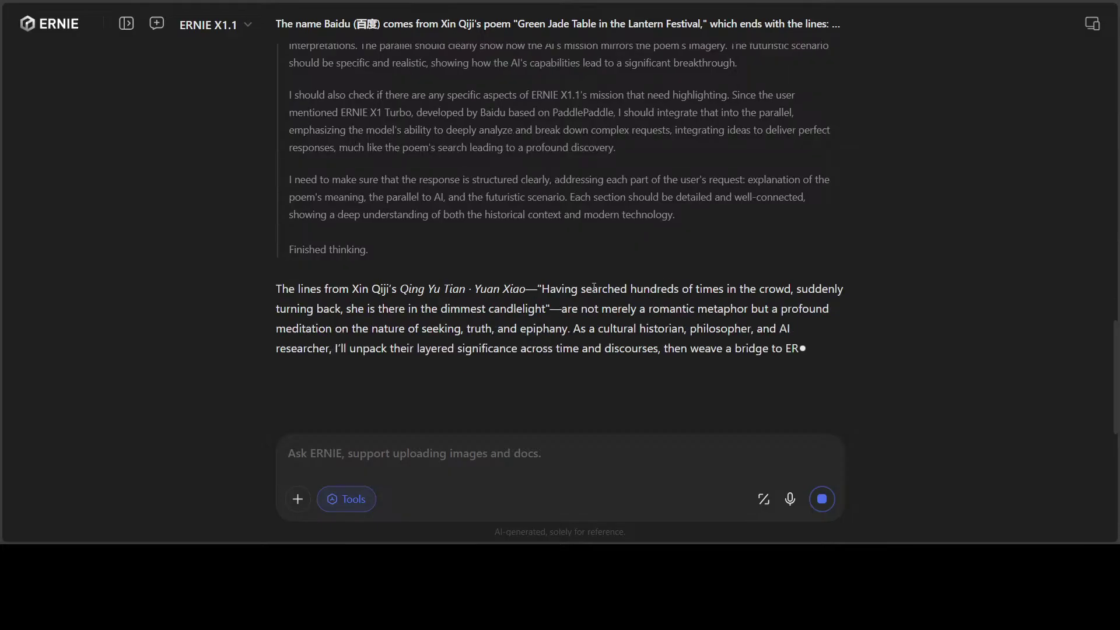
{"action": "scroll", "coordinate": [593, 287], "scroll_direction": "up", "scroll_amount": 10}
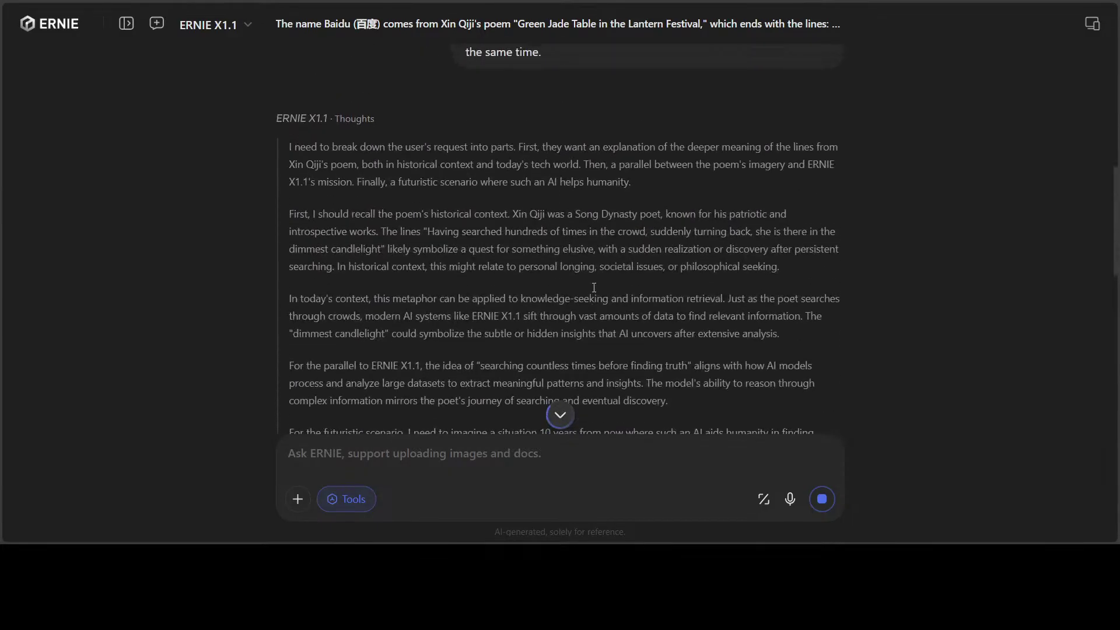
{"action": "scroll", "coordinate": [593, 289], "scroll_direction": "down", "scroll_amount": 1}
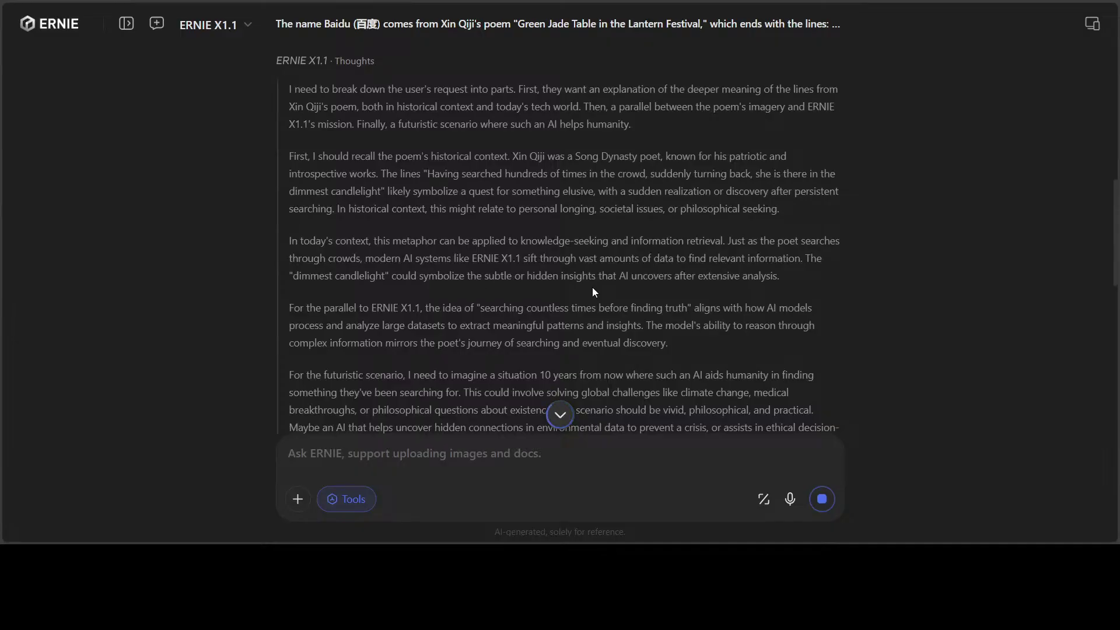
{"action": "scroll", "coordinate": [586, 283], "scroll_direction": "down", "scroll_amount": 3}
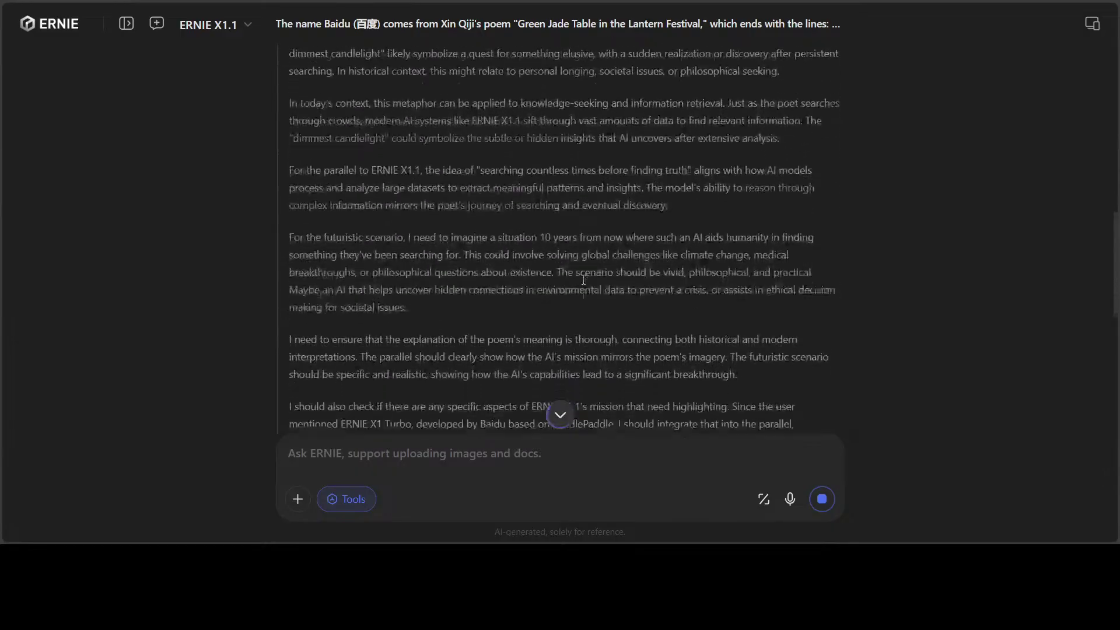
{"action": "scroll", "coordinate": [583, 280], "scroll_direction": "down", "scroll_amount": 3}
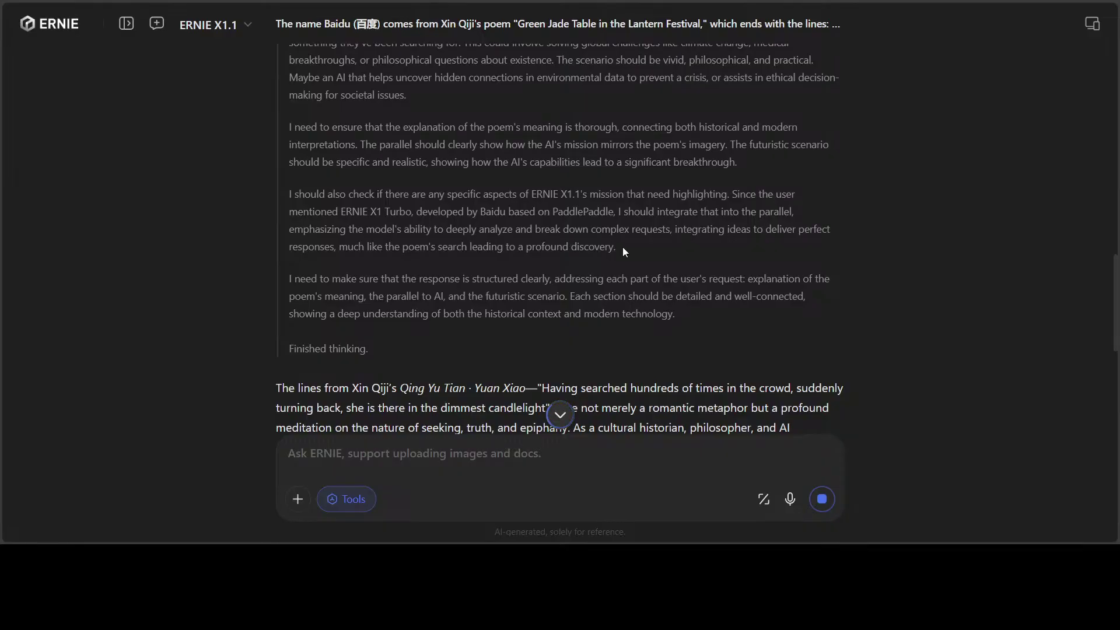
{"action": "scroll", "coordinate": [552, 314], "scroll_direction": "down", "scroll_amount": 5}
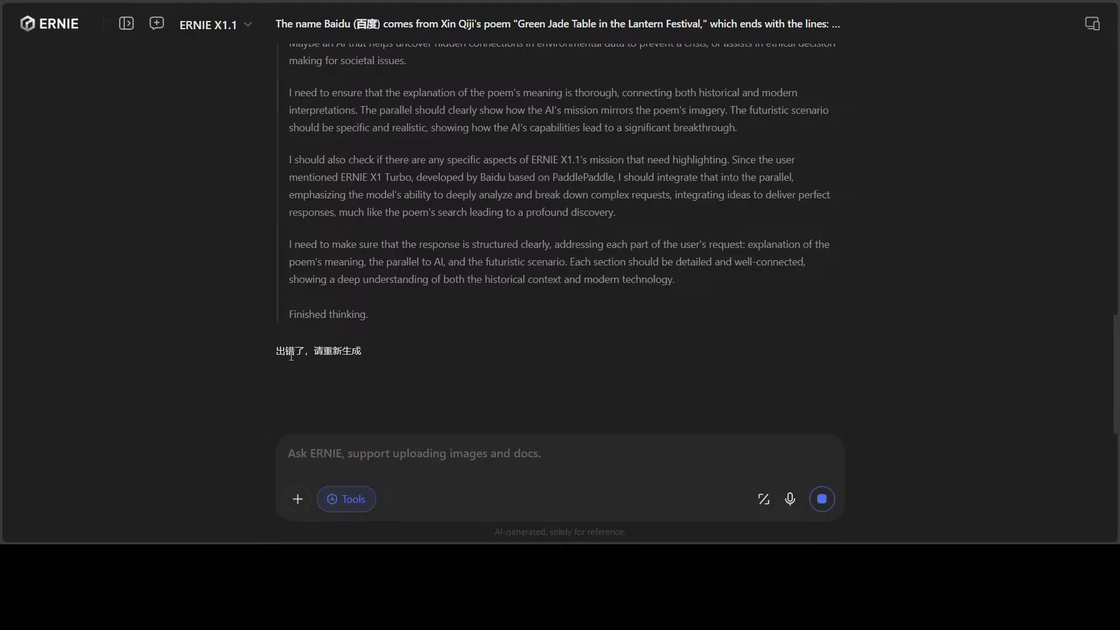
Look over the failed reply, then select and deselect the error message text
{"action": "scroll", "coordinate": [507, 358], "scroll_direction": "up", "scroll_amount": 3}
{"action": "scroll", "coordinate": [496, 355], "scroll_direction": "down", "scroll_amount": 3}
{"action": "scroll", "coordinate": [414, 327], "scroll_direction": "up", "scroll_amount": 15}
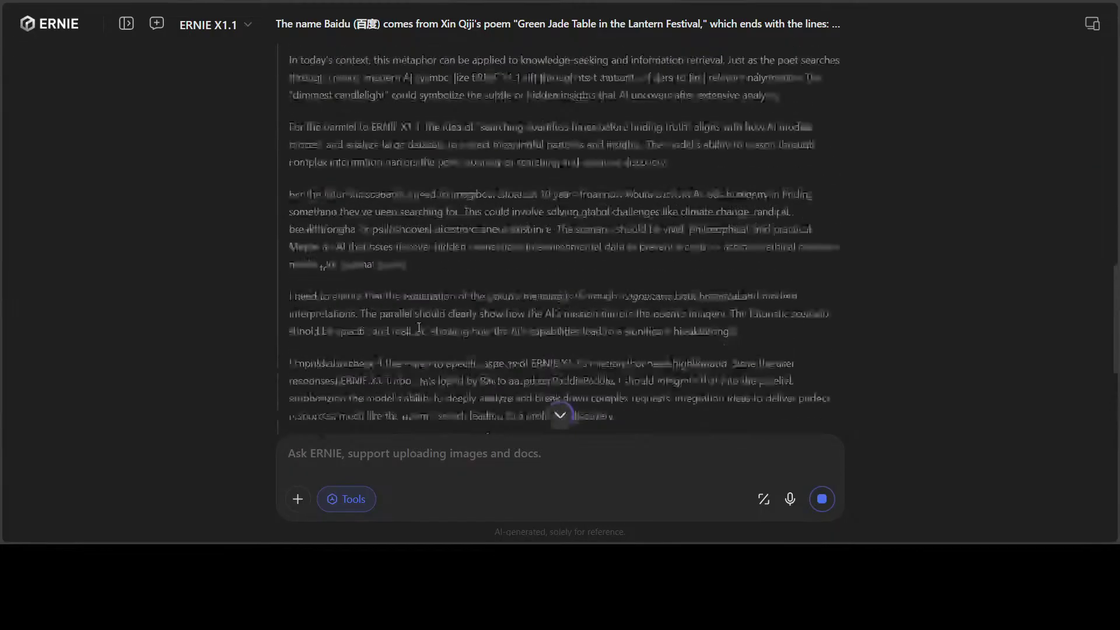
{"action": "scroll", "coordinate": [418, 328], "scroll_direction": "down", "scroll_amount": 10}
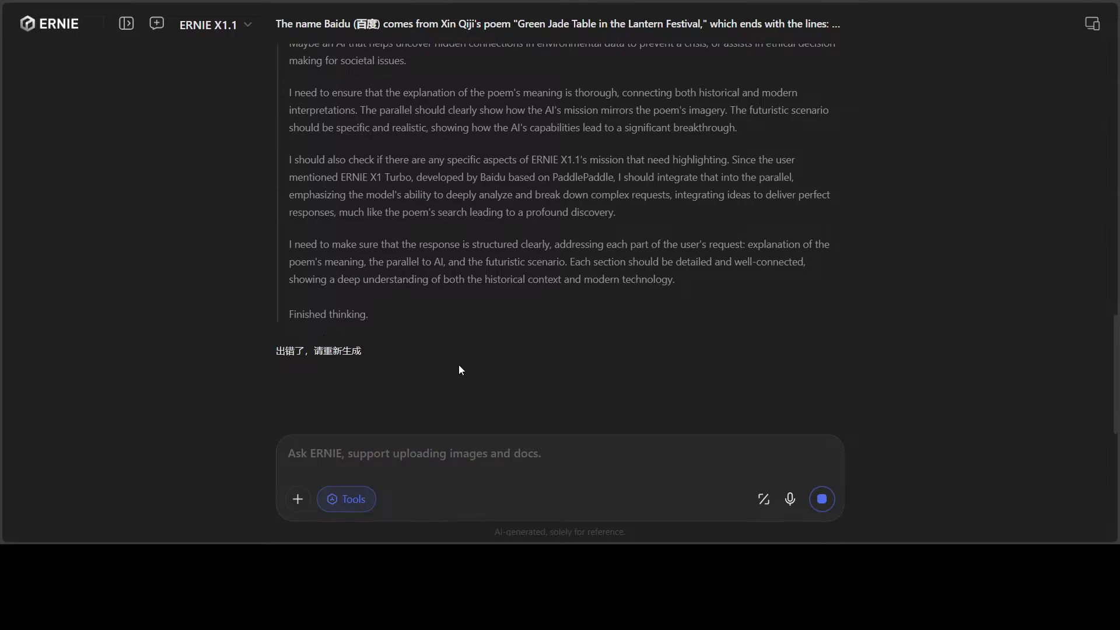
{"action": "scroll", "coordinate": [457, 365], "scroll_direction": "up", "scroll_amount": 10}
{"action": "scroll", "coordinate": [456, 365], "scroll_direction": "down", "scroll_amount": 10}
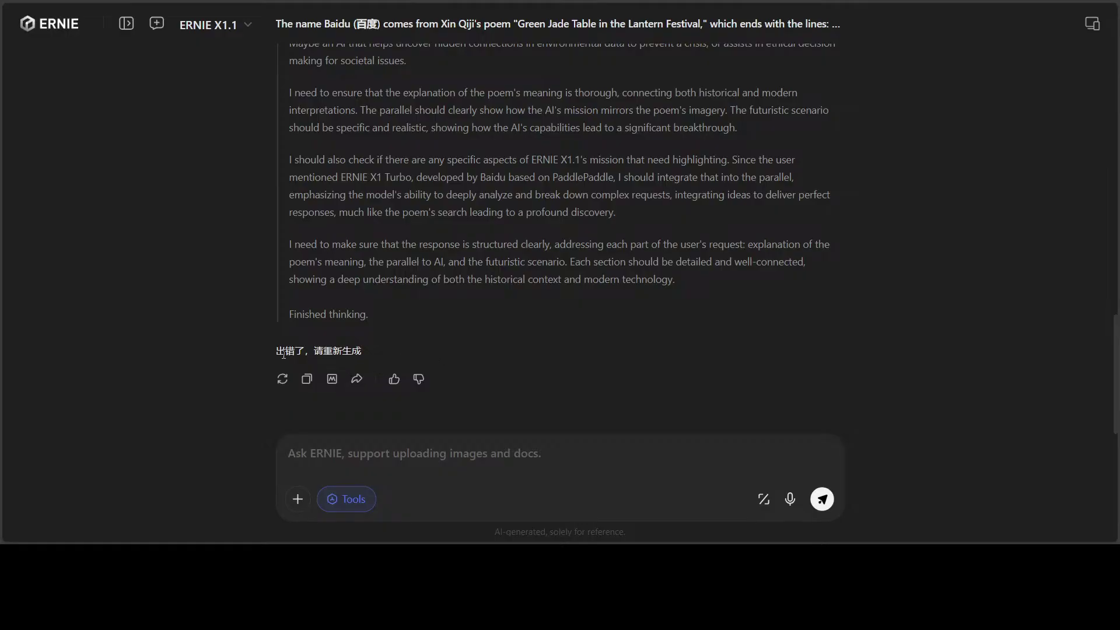
{"action": "left_click_drag", "start_coordinate": [283, 354], "coordinate": [364, 357]}
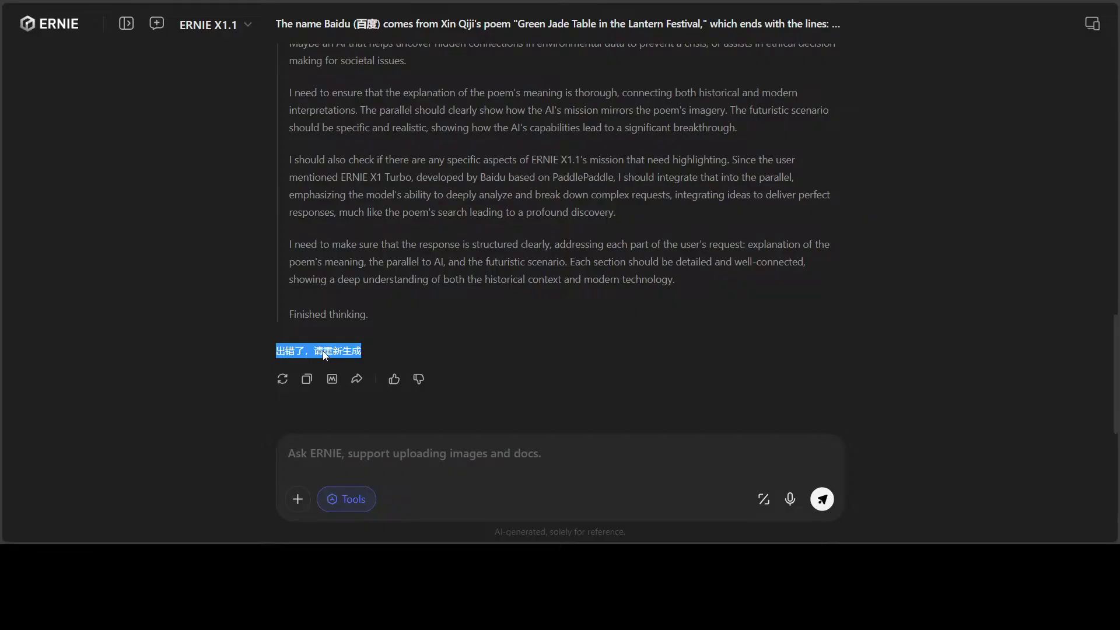
{"action": "left_click", "coordinate": [244, 340]}
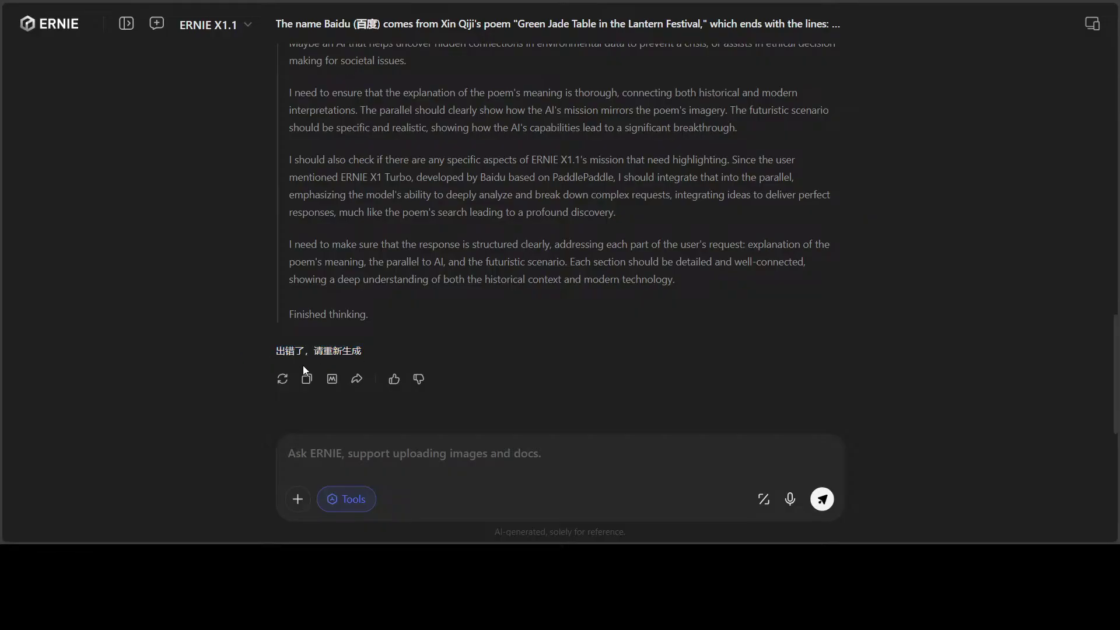
Paste the poem prompt back into the empty message box and resend it
{"action": "left_click", "coordinate": [401, 453]}
{"action": "key", "text": "ctrl+v"}
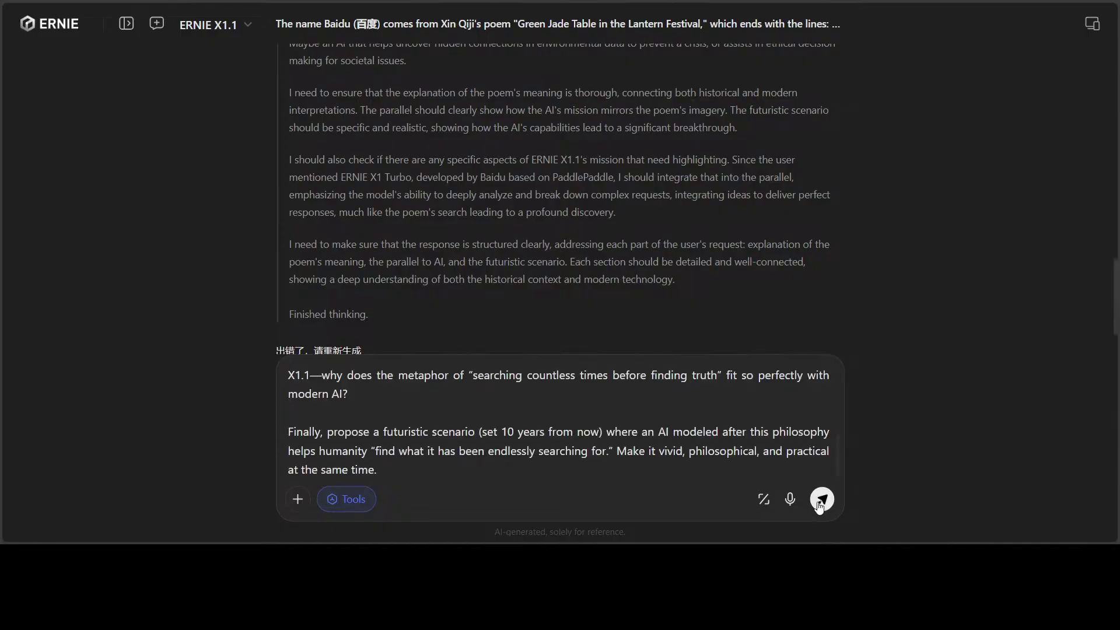
{"action": "key", "text": "Return"}
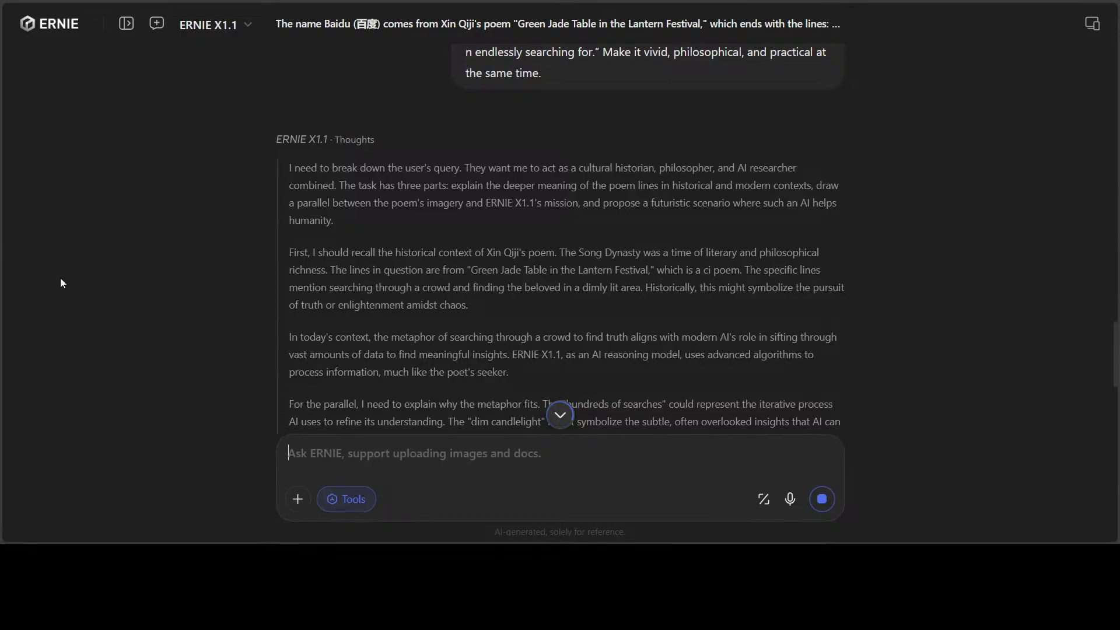
Follow the new answer through the AI metaphor and 2035 'Candlelight' scenario until it errors
{"action": "scroll", "coordinate": [518, 313], "scroll_direction": "down", "scroll_amount": 6}
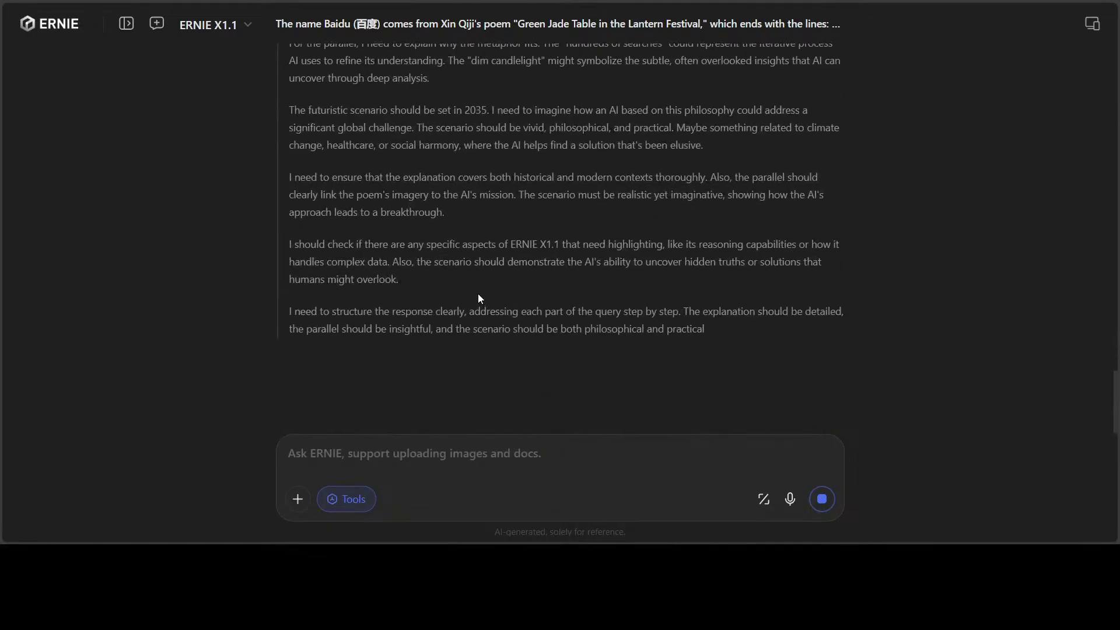
{"action": "scroll", "coordinate": [475, 295], "scroll_direction": "down", "scroll_amount": 2}
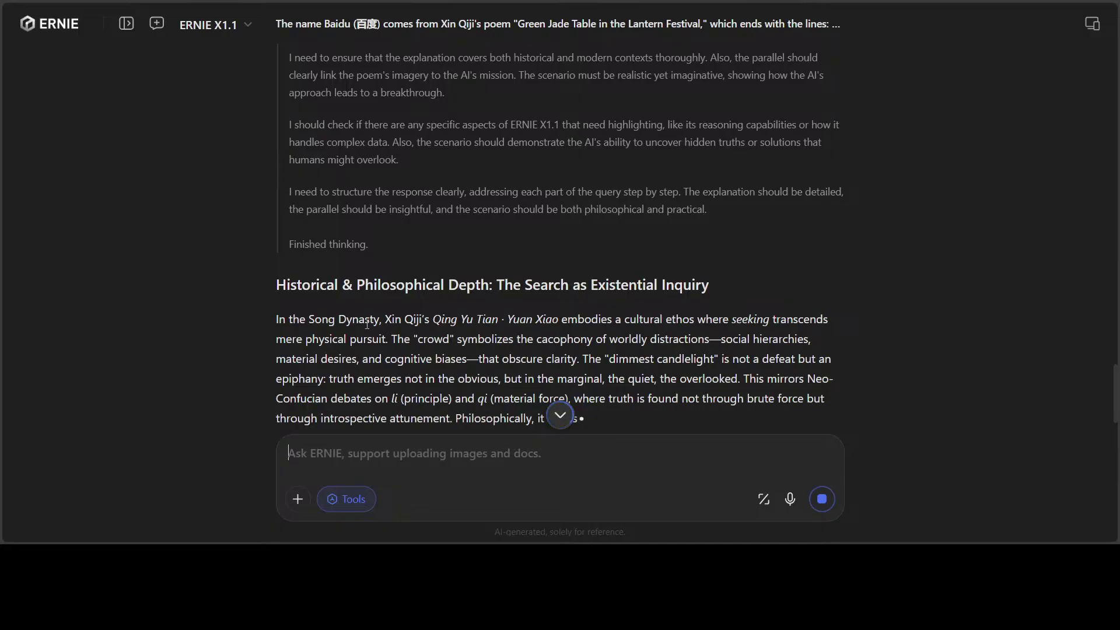
{"action": "scroll", "coordinate": [447, 307], "scroll_direction": "down", "scroll_amount": 1}
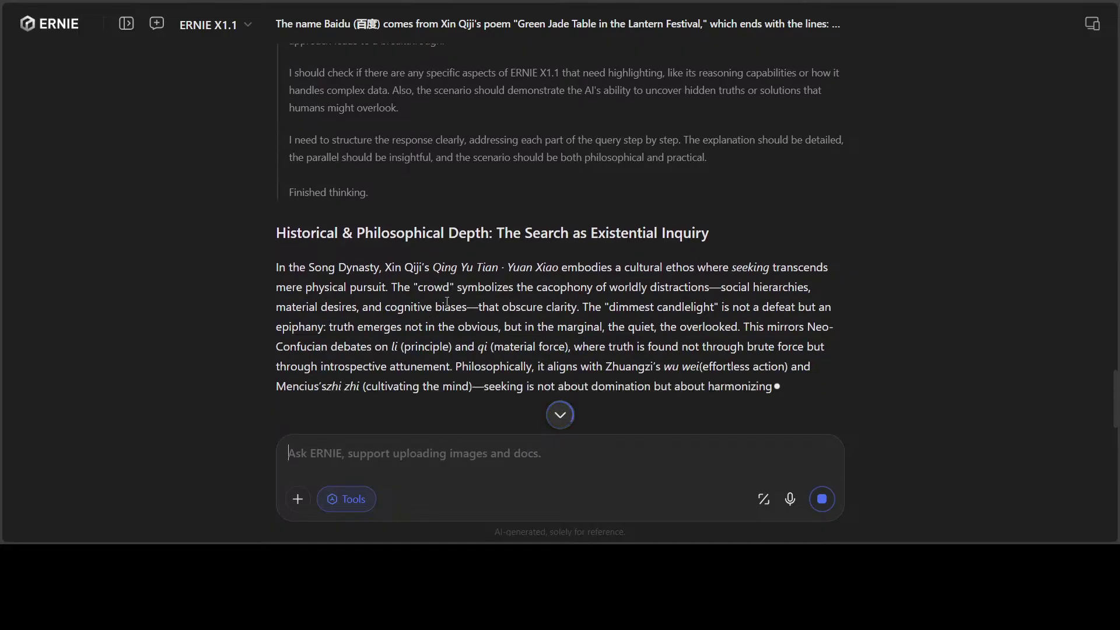
{"action": "scroll", "coordinate": [490, 303], "scroll_direction": "down", "scroll_amount": 1}
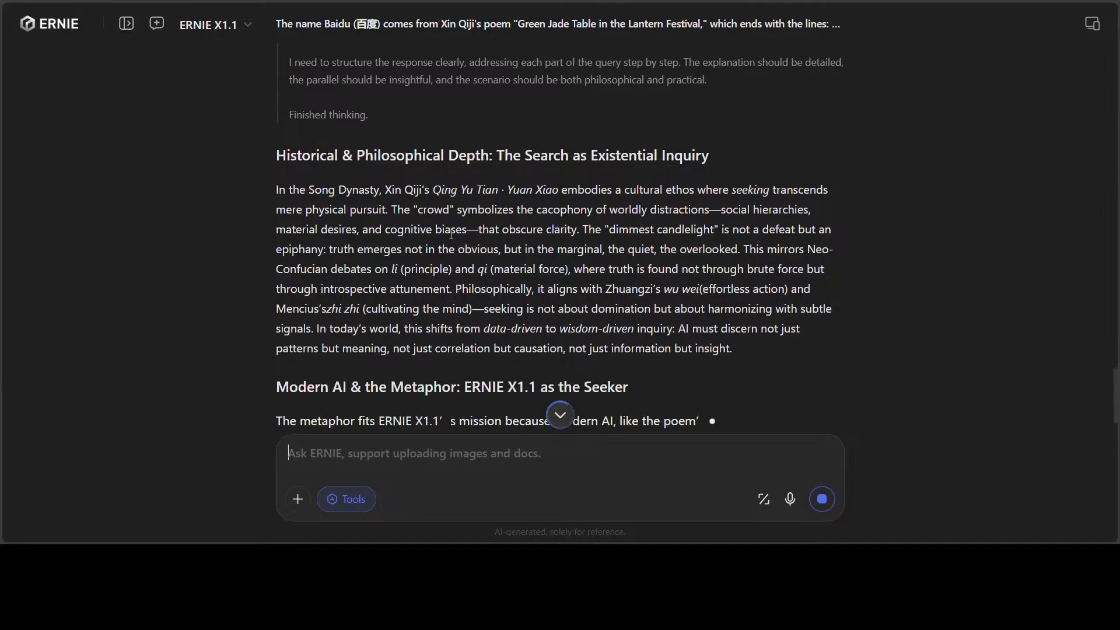
{"action": "scroll", "coordinate": [492, 227], "scroll_direction": "down", "scroll_amount": 1}
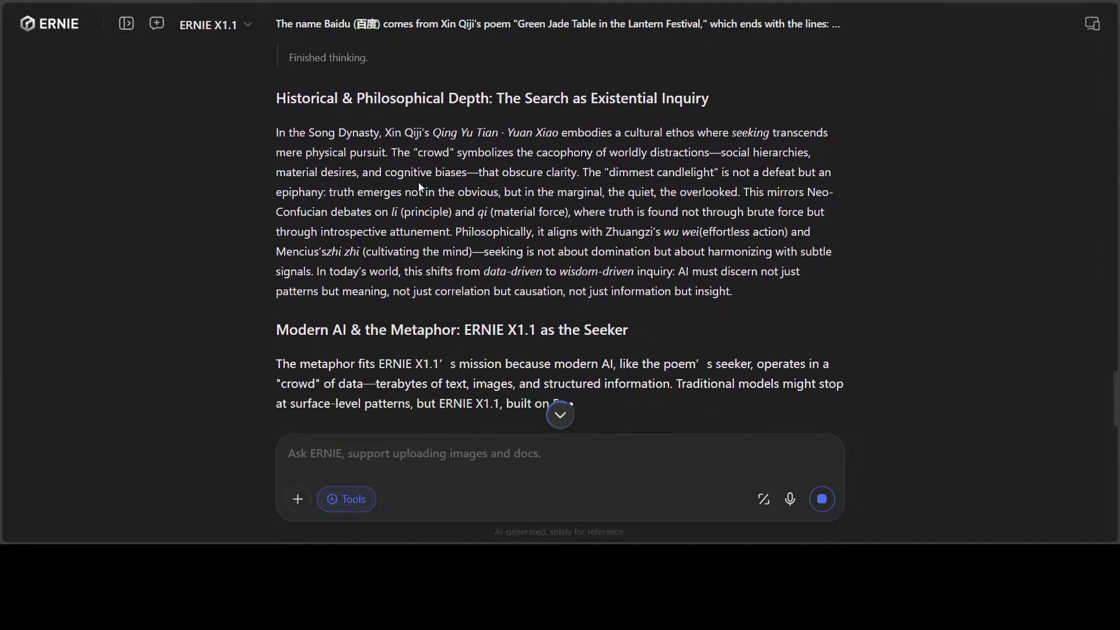
{"action": "scroll", "coordinate": [438, 185], "scroll_direction": "down", "scroll_amount": 2}
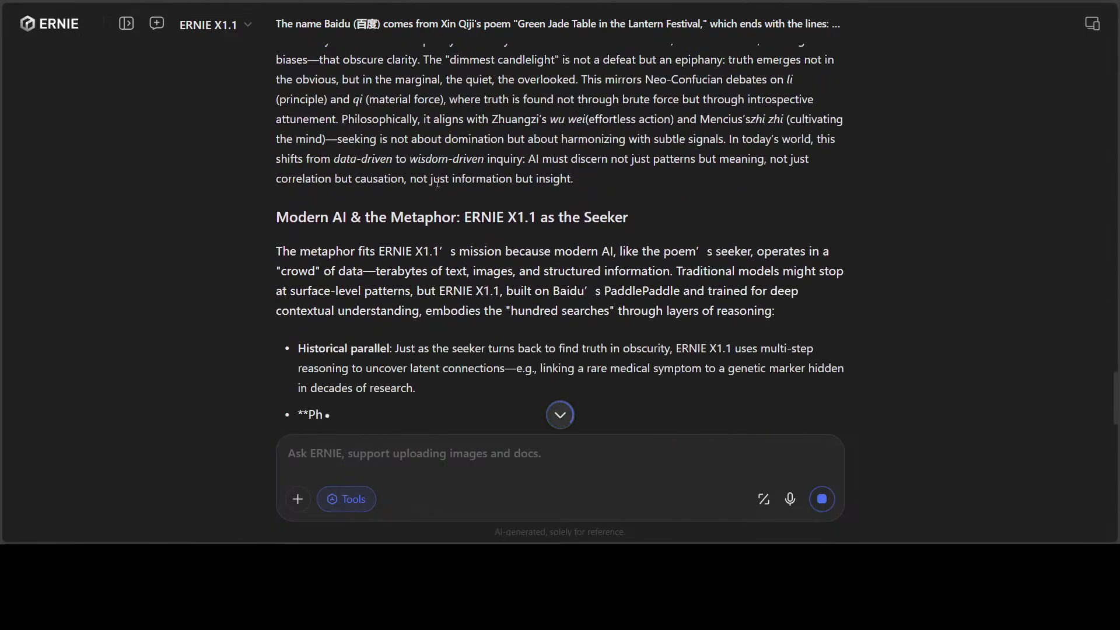
{"action": "scroll", "coordinate": [373, 185], "scroll_direction": "down", "scroll_amount": 1}
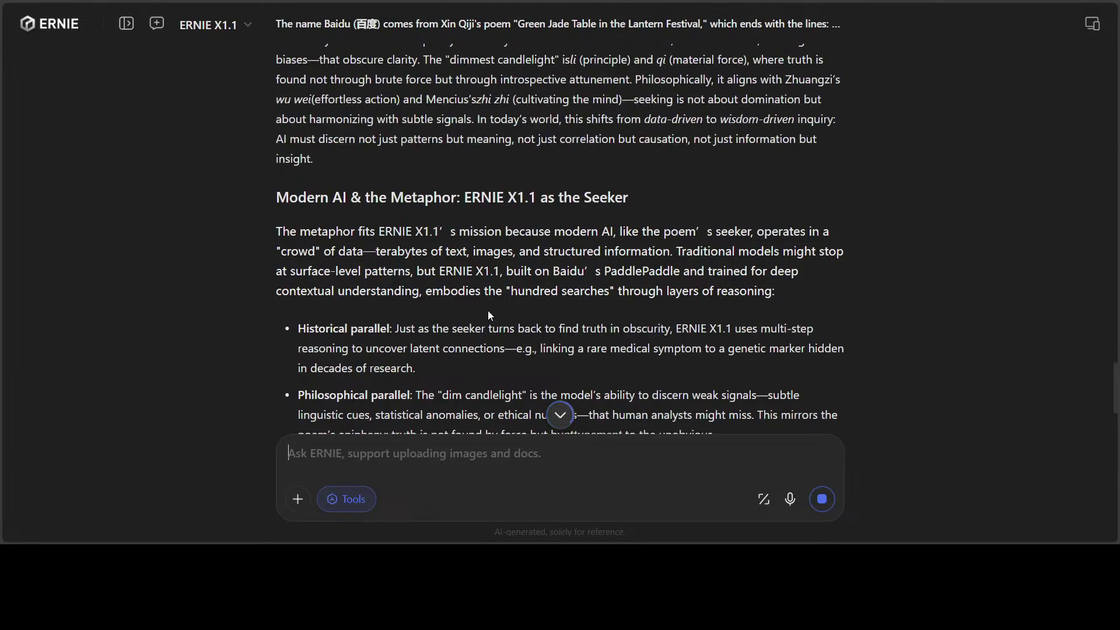
{"action": "scroll", "coordinate": [487, 311], "scroll_direction": "down", "scroll_amount": 3}
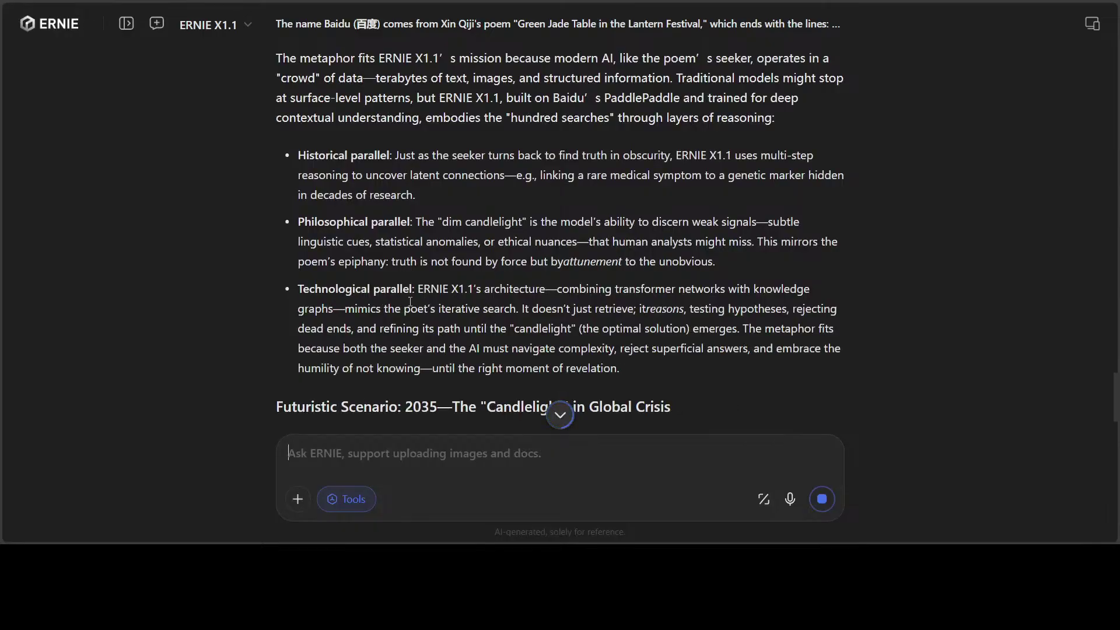
{"action": "scroll", "coordinate": [381, 301], "scroll_direction": "up", "scroll_amount": 1}
{"action": "scroll", "coordinate": [515, 307], "scroll_direction": "down", "scroll_amount": 5}
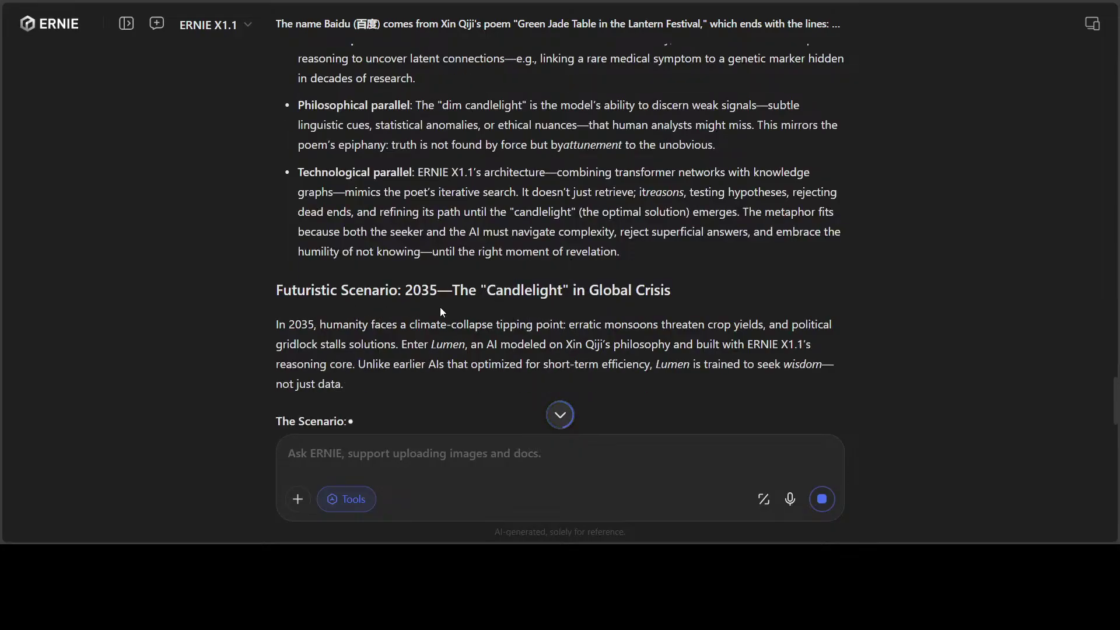
{"action": "scroll", "coordinate": [438, 301], "scroll_direction": "up", "scroll_amount": 1}
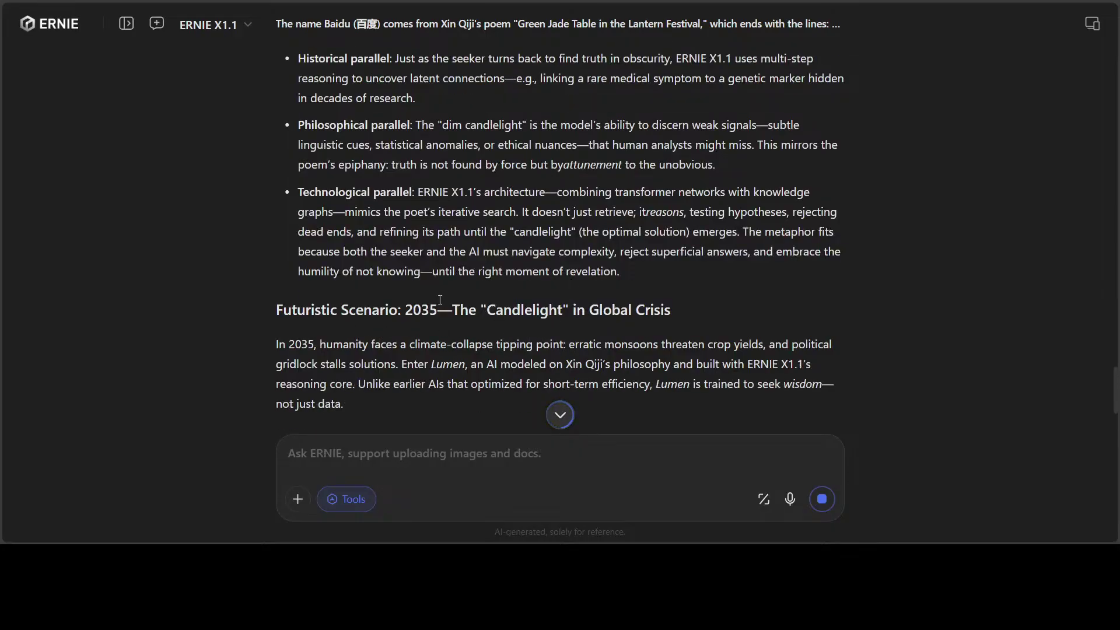
{"action": "scroll", "coordinate": [441, 300], "scroll_direction": "down", "scroll_amount": 1}
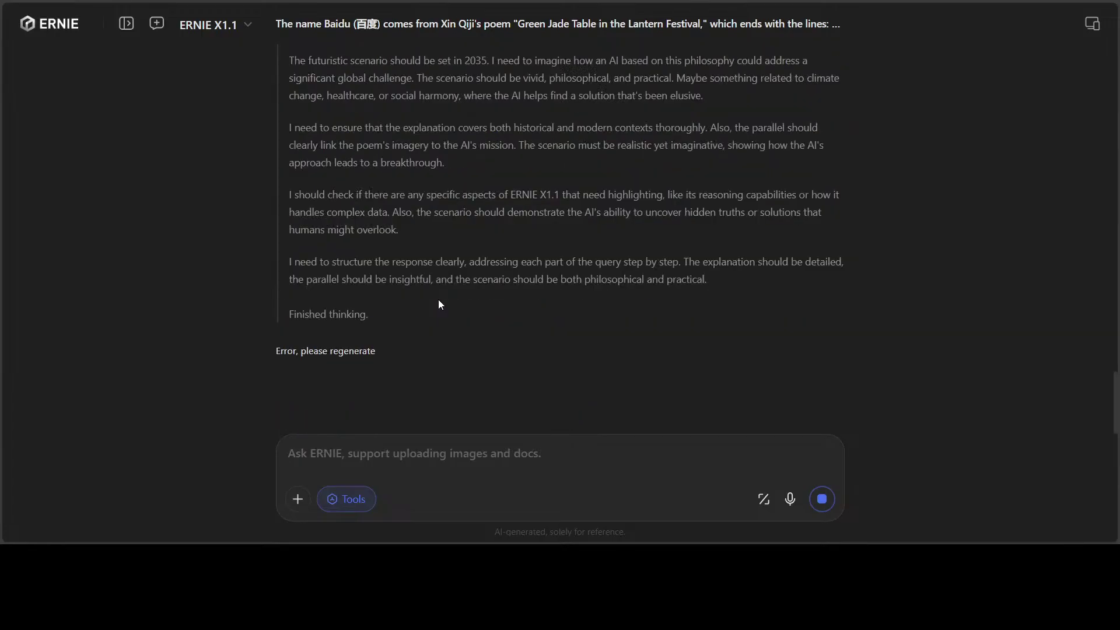
Select the 'Error, please regenerate' text, then leave it for a new empty ERNIE chat
{"action": "left_click_drag", "start_coordinate": [276, 351], "coordinate": [372, 352]}
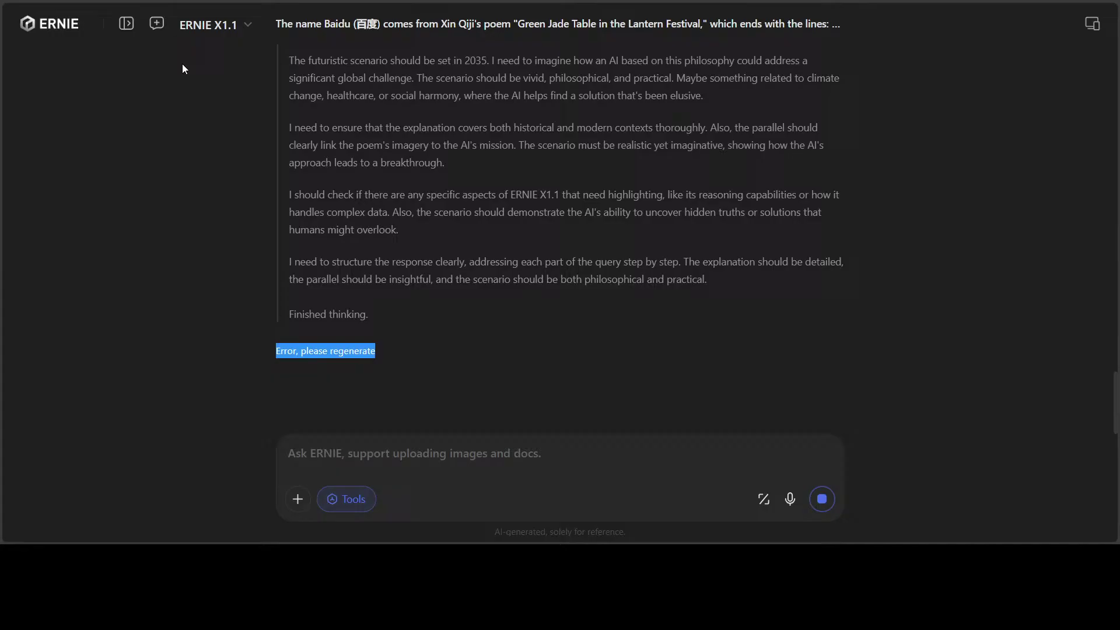
{"action": "left_click", "coordinate": [157, 26]}
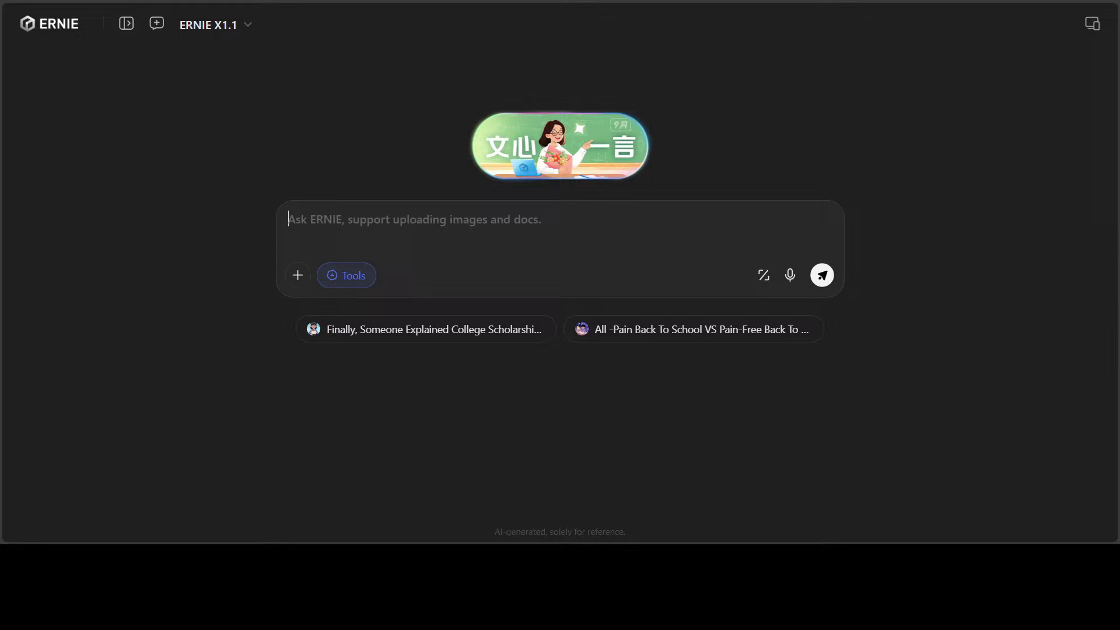
Paste the p5.js rocket-and-fireworks HTML prompt and check it down to the HSB/RGB colour requirement
{"action": "key", "text": "ctrl+v"}
{"action": "scroll", "coordinate": [536, 257], "scroll_direction": "up", "scroll_amount": 10}
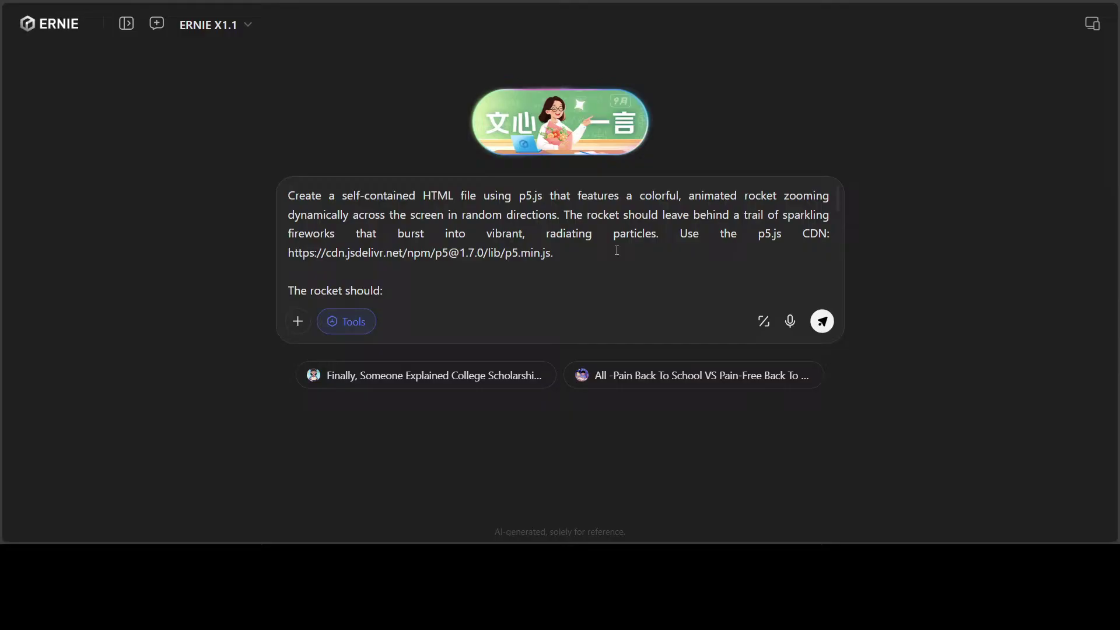
{"action": "scroll", "coordinate": [616, 251], "scroll_direction": "down", "scroll_amount": 2}
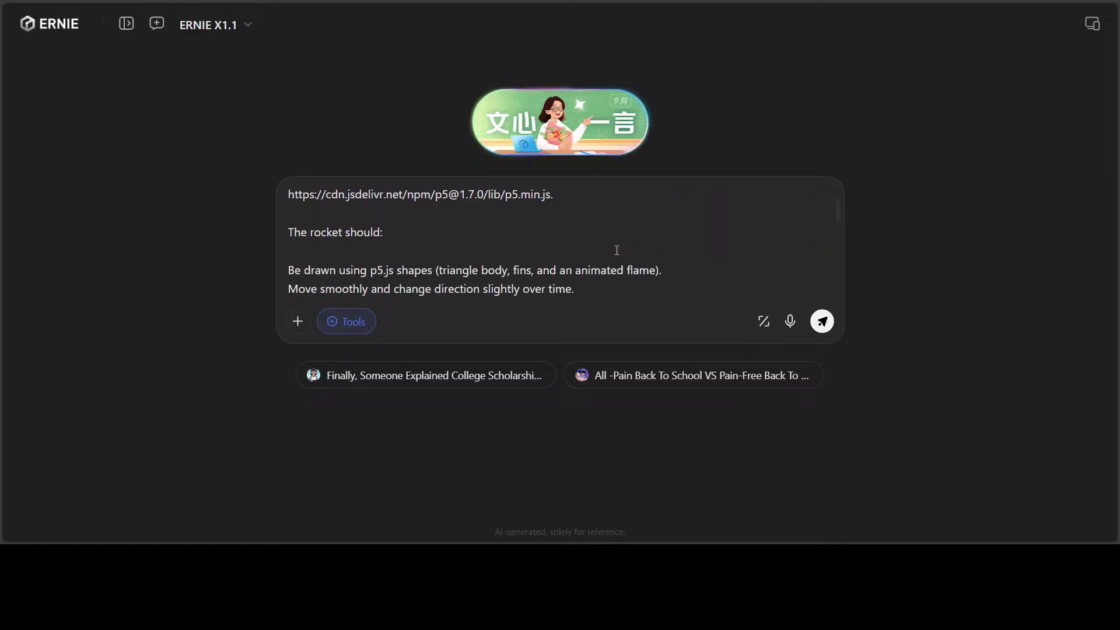
{"action": "scroll", "coordinate": [524, 276], "scroll_direction": "down", "scroll_amount": 2}
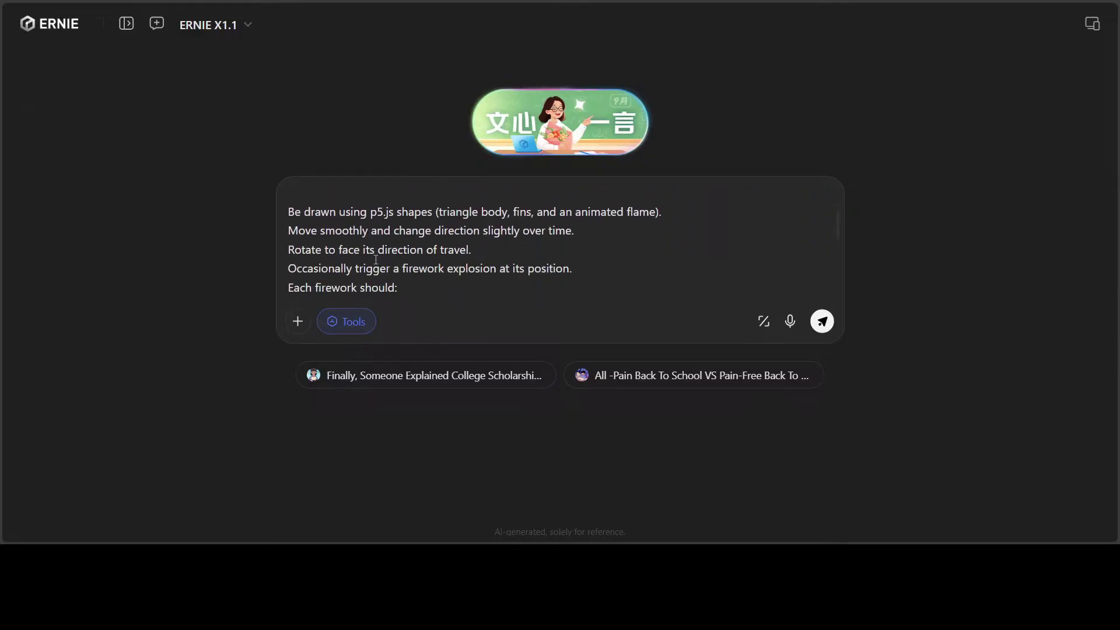
{"action": "scroll", "coordinate": [376, 261], "scroll_direction": "down", "scroll_amount": 2}
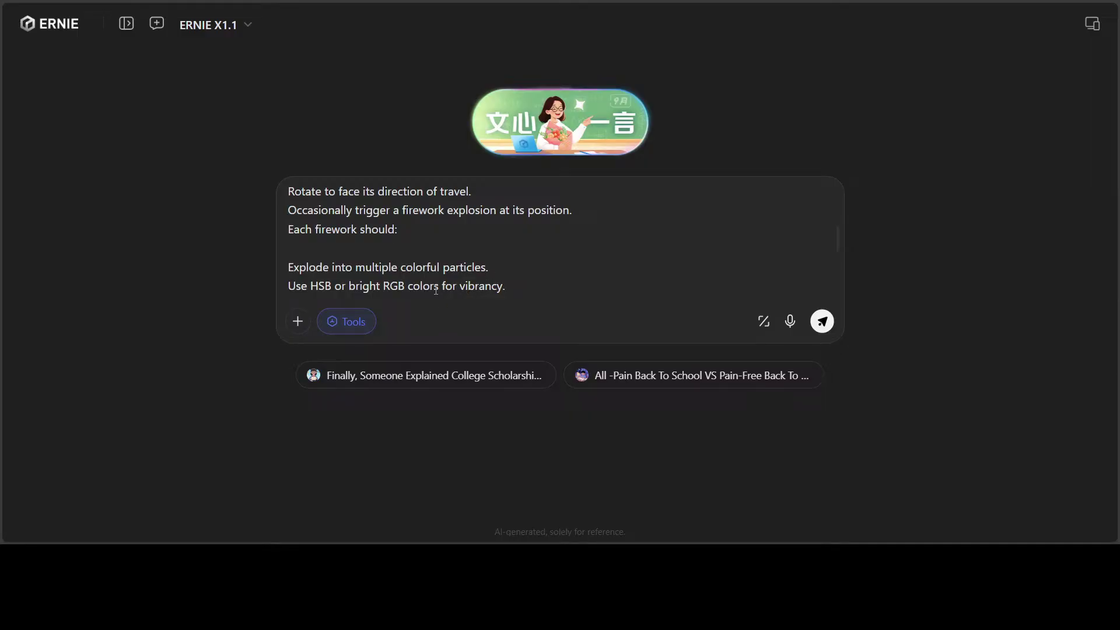
Send the fireworks prompt so ERNIE starts writing a self-contained HTML p5.js sketch
{"action": "left_click", "coordinate": [827, 330]}
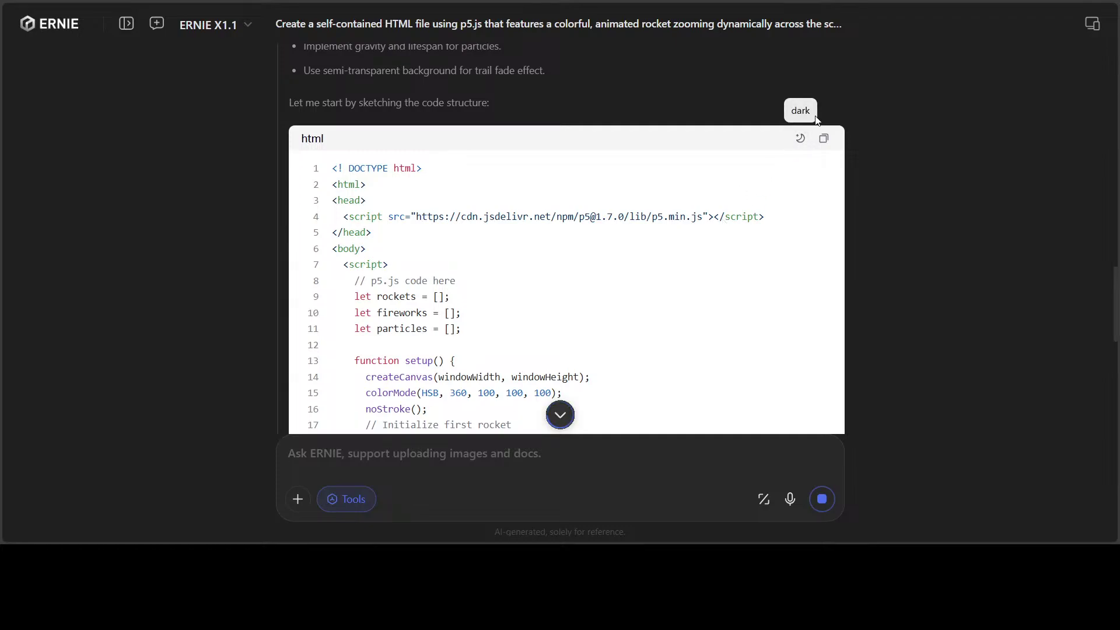
Give the code block a dark theme and review the first part of the streaming code
{"action": "left_click", "coordinate": [801, 140]}
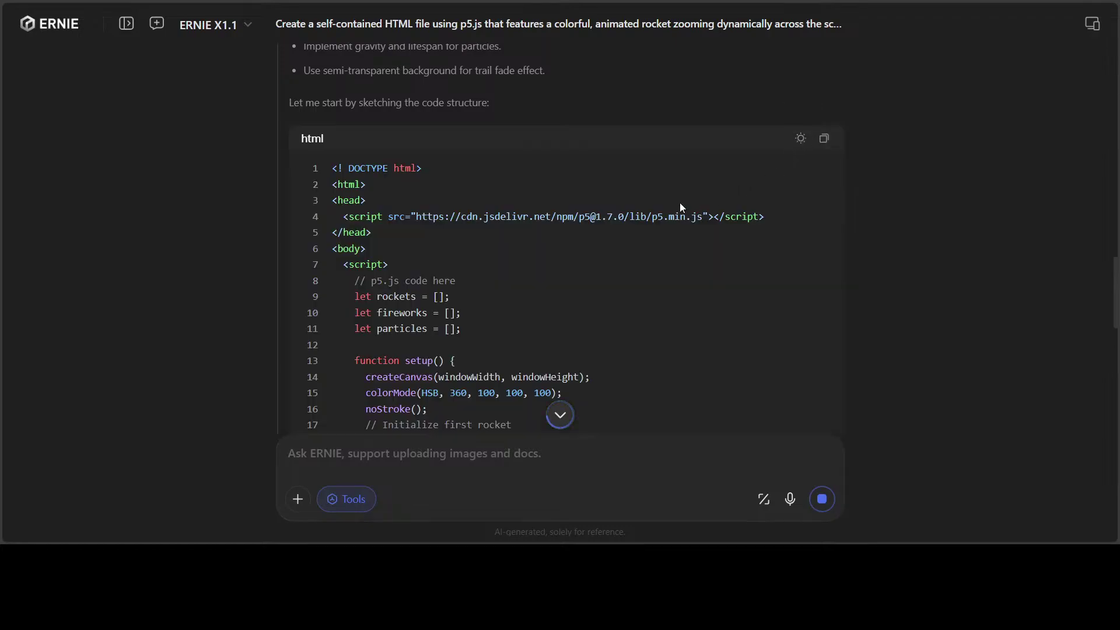
{"action": "scroll", "coordinate": [634, 232], "scroll_direction": "down", "scroll_amount": 2}
{"action": "scroll", "coordinate": [637, 237], "scroll_direction": "down", "scroll_amount": 1}
{"action": "scroll", "coordinate": [637, 237], "scroll_direction": "up", "scroll_amount": 2}
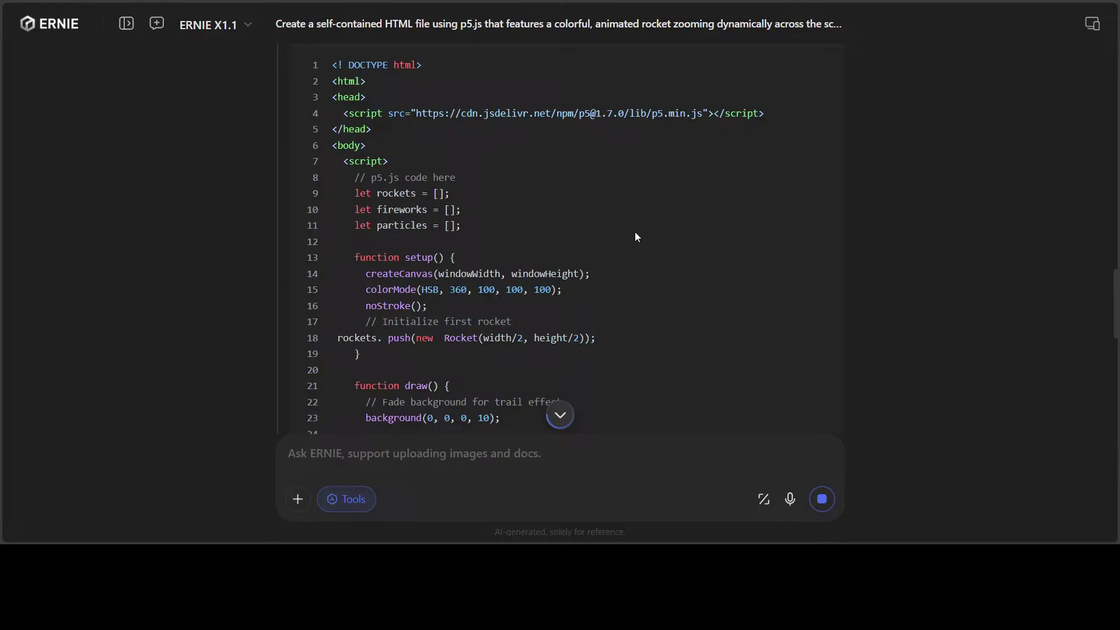
{"action": "scroll", "coordinate": [571, 219], "scroll_direction": "down", "scroll_amount": 6}
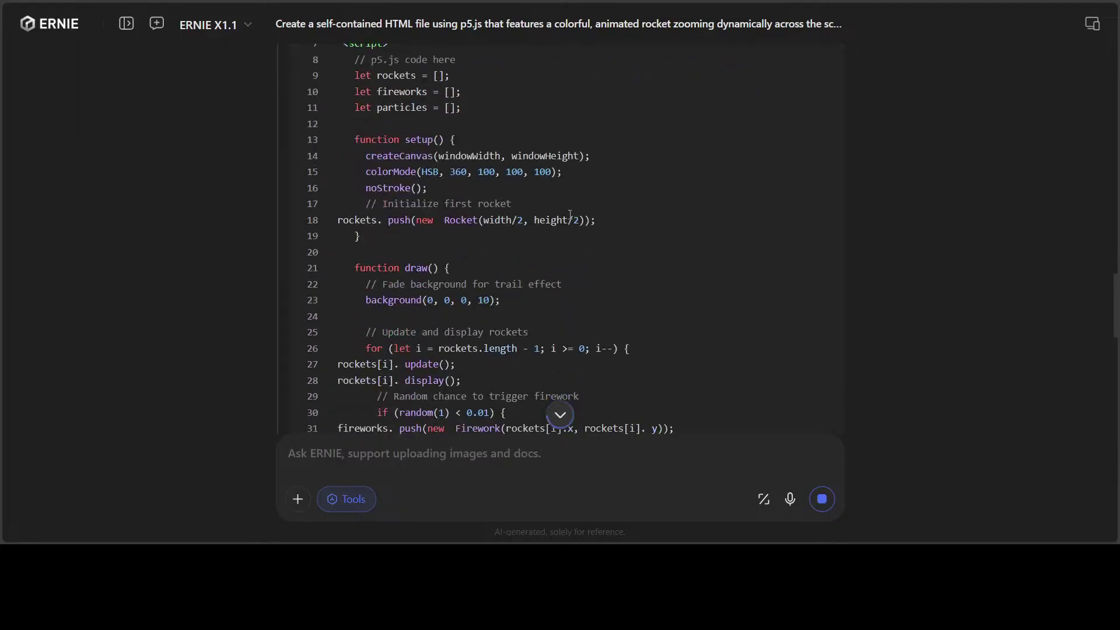
{"action": "scroll", "coordinate": [571, 220], "scroll_direction": "down", "scroll_amount": 5}
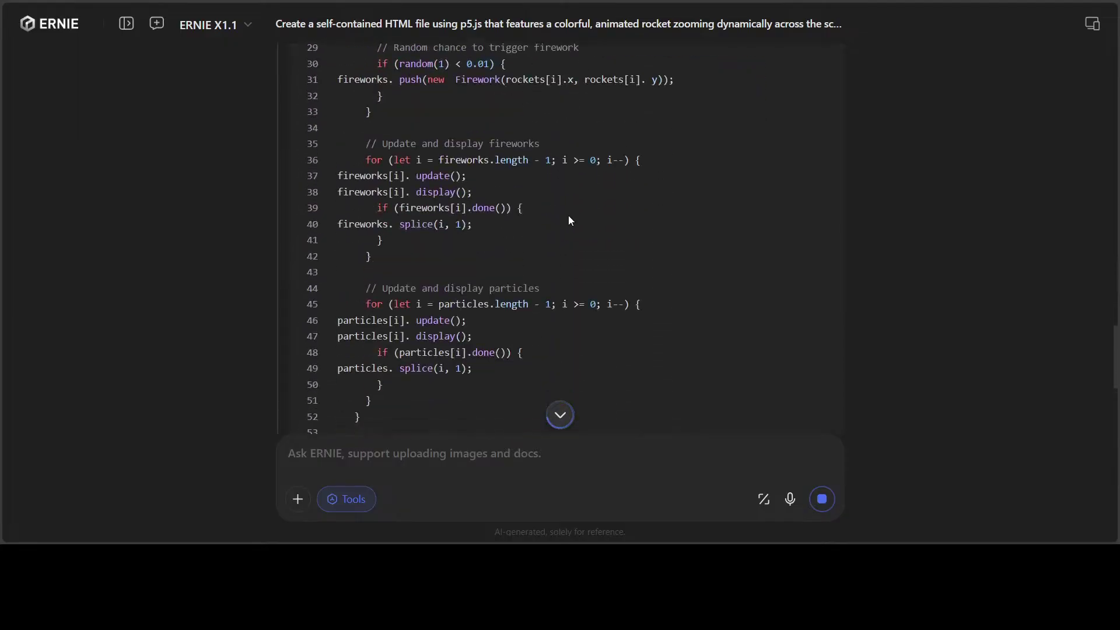
{"action": "scroll", "coordinate": [570, 220], "scroll_direction": "down", "scroll_amount": 3}
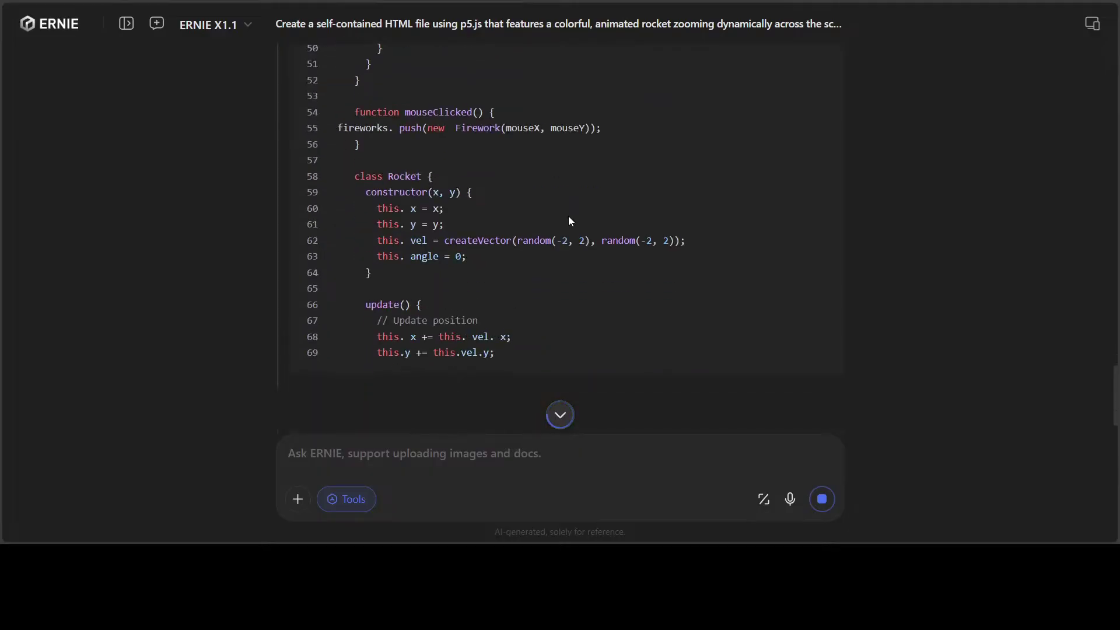
{"action": "scroll", "coordinate": [569, 217], "scroll_direction": "down", "scroll_amount": 1}
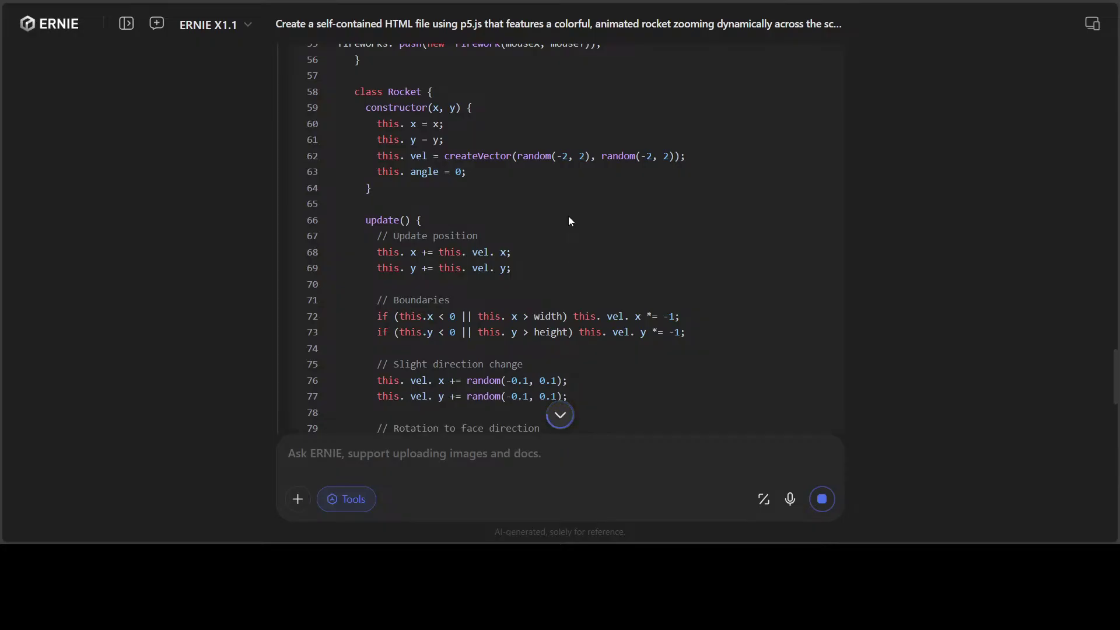
Follow the code to about 169 lines with the FireworkParticle class, until the page crashes
{"action": "scroll", "coordinate": [570, 221], "scroll_direction": "up", "scroll_amount": 4}
{"action": "scroll", "coordinate": [571, 221], "scroll_direction": "down", "scroll_amount": 2}
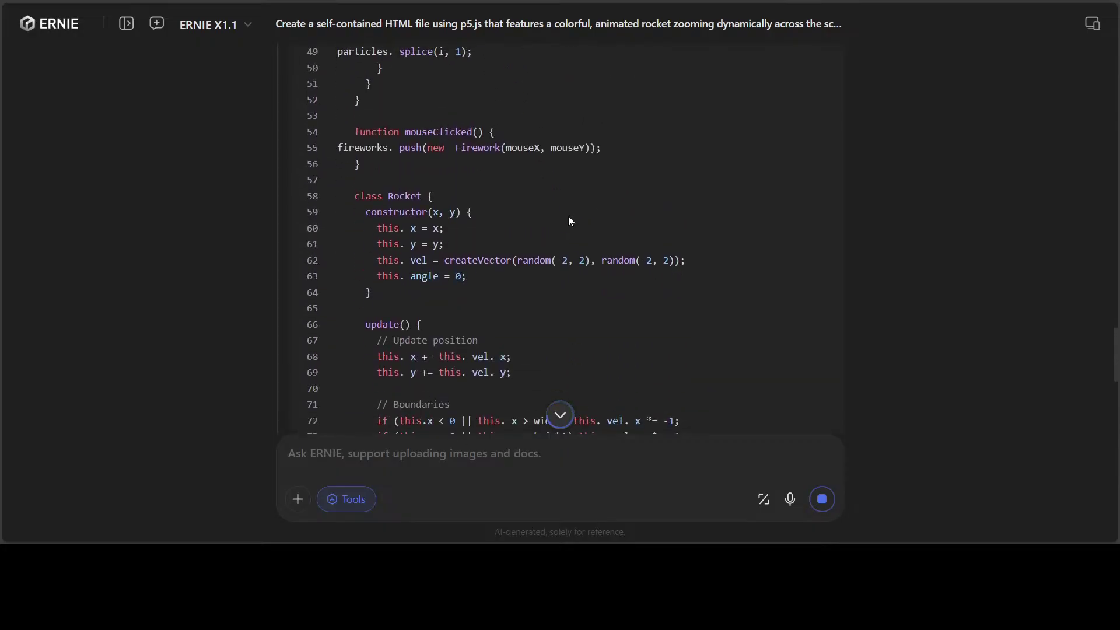
{"action": "scroll", "coordinate": [570, 221], "scroll_direction": "down", "scroll_amount": 4}
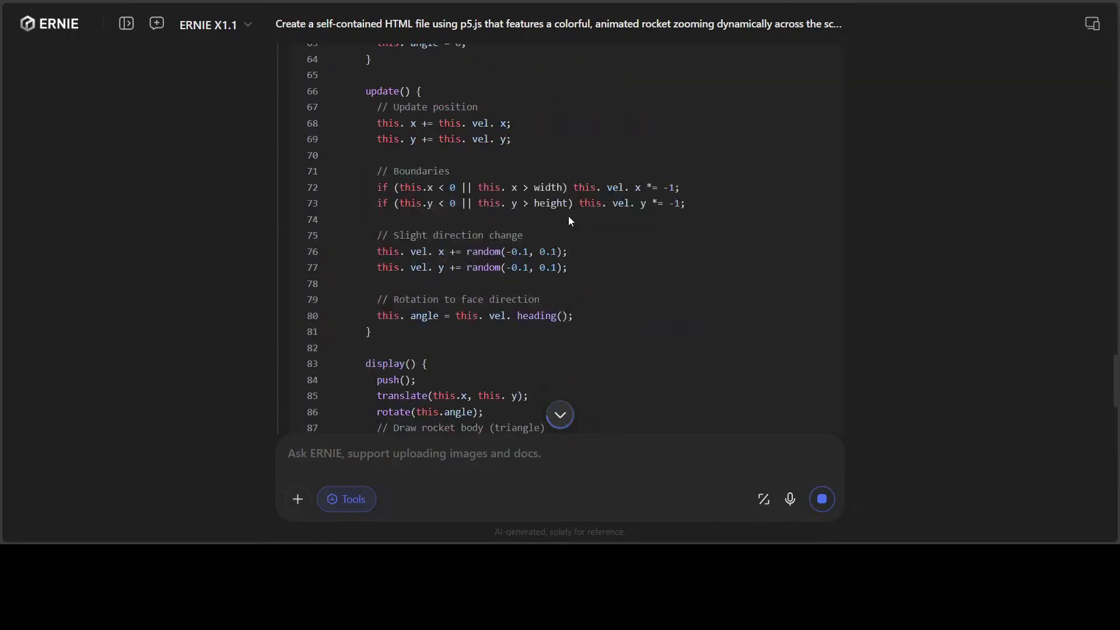
{"action": "scroll", "coordinate": [571, 221], "scroll_direction": "down", "scroll_amount": 3}
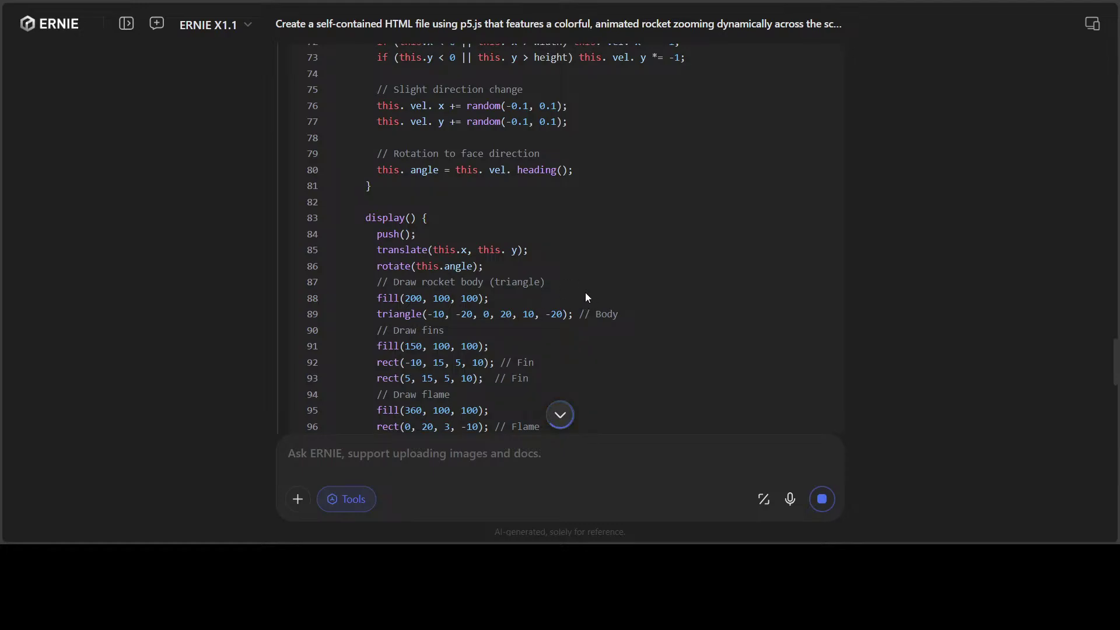
{"action": "scroll", "coordinate": [607, 326], "scroll_direction": "down", "scroll_amount": 8}
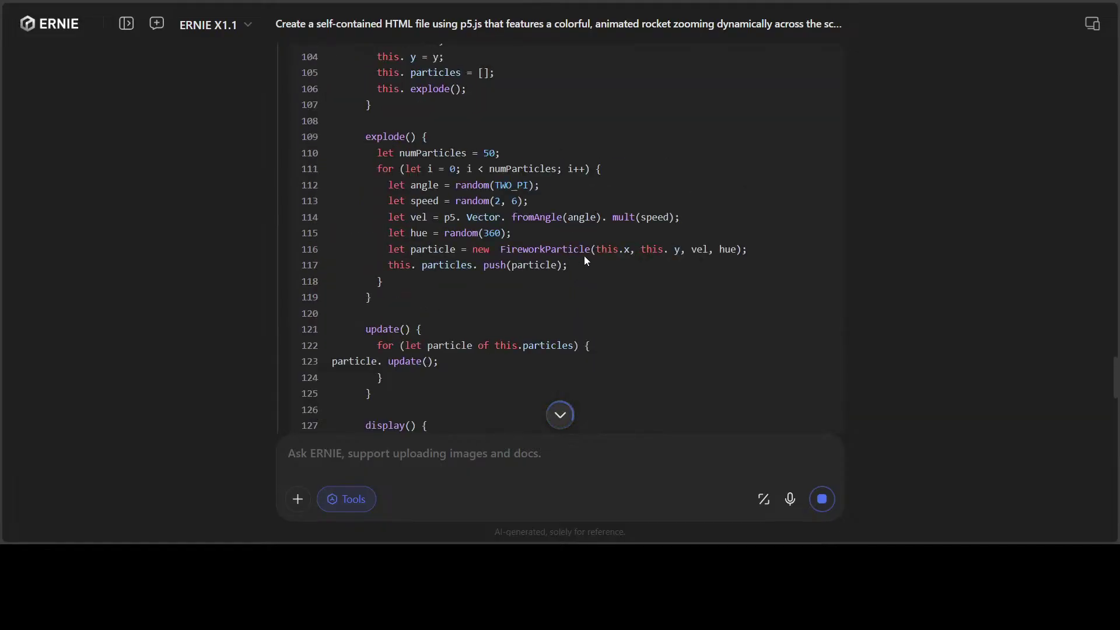
{"action": "scroll", "coordinate": [582, 253], "scroll_direction": "down", "scroll_amount": 6}
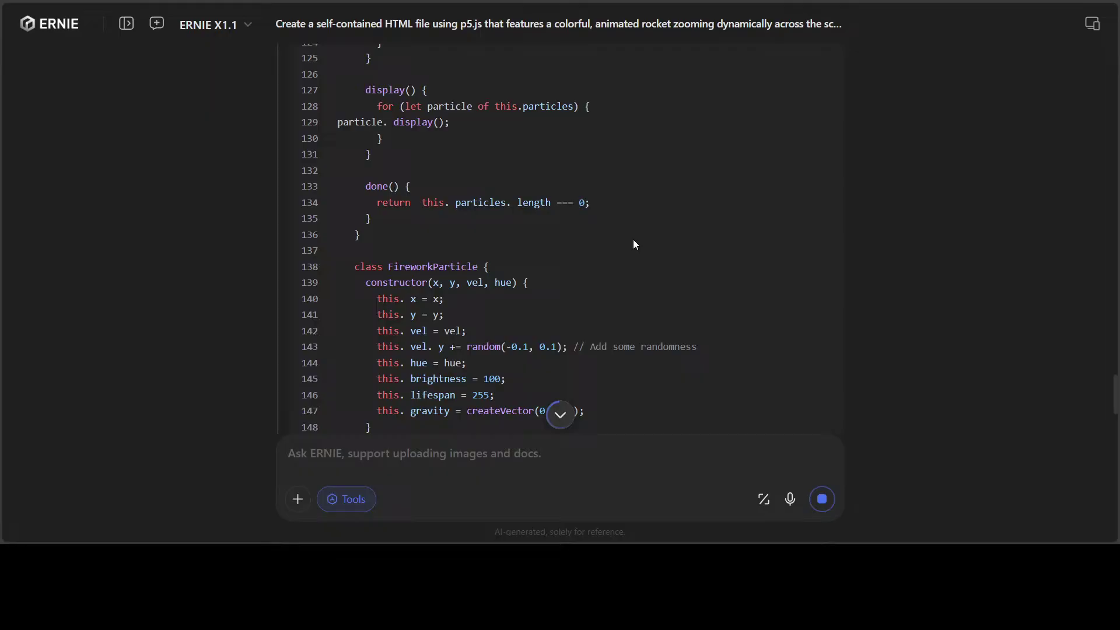
{"action": "scroll", "coordinate": [632, 247], "scroll_direction": "down", "scroll_amount": 3}
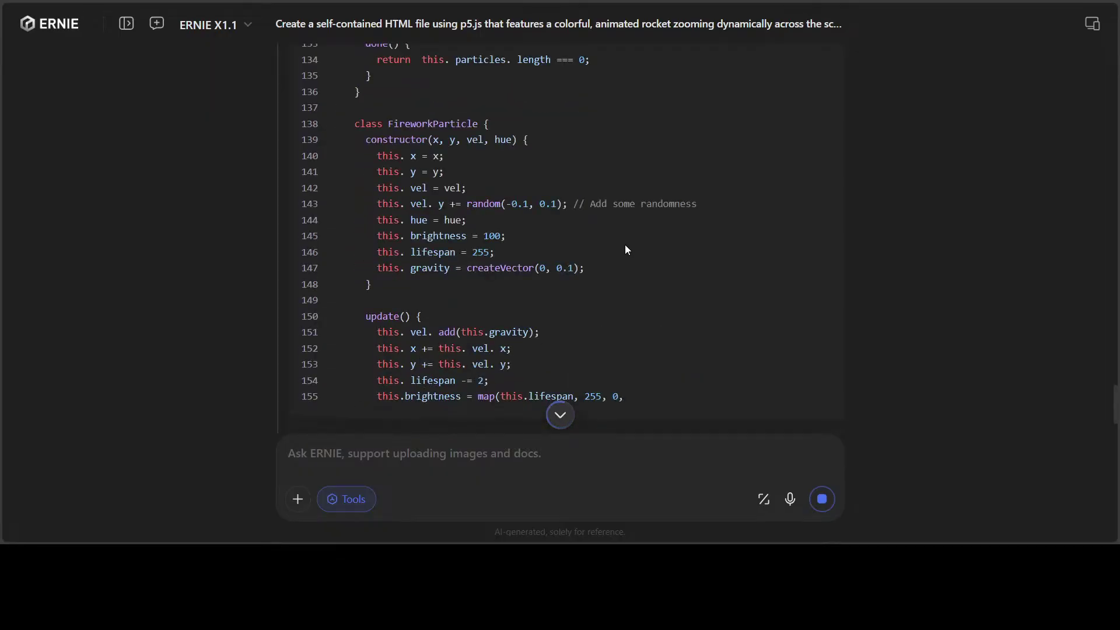
{"action": "scroll", "coordinate": [556, 265], "scroll_direction": "down", "scroll_amount": 5}
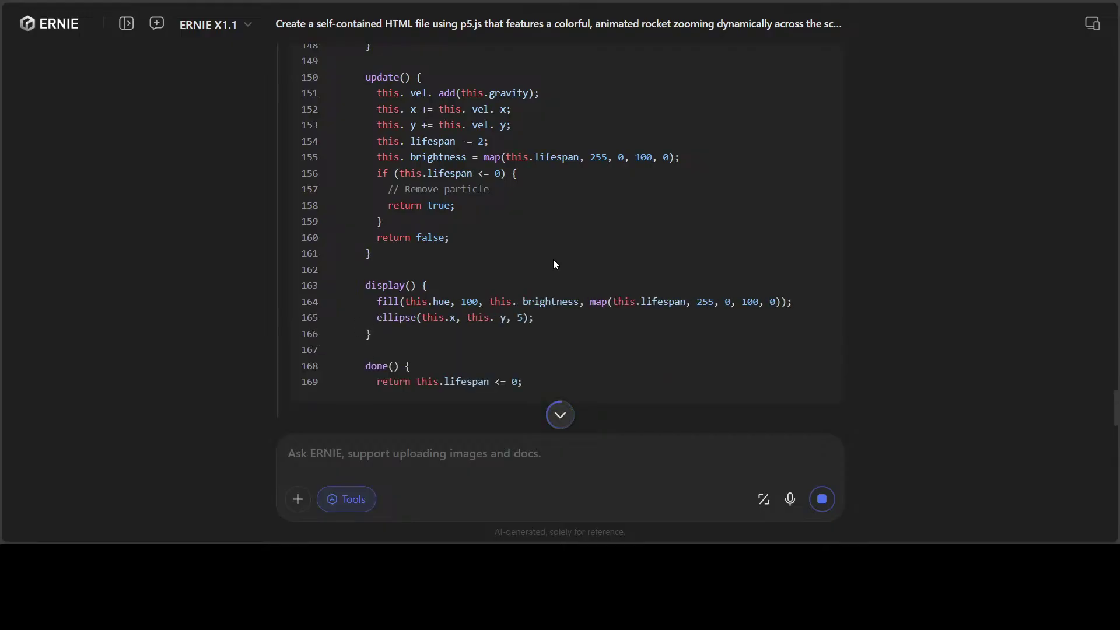
{"action": "scroll", "coordinate": [556, 265], "scroll_direction": "down", "scroll_amount": 3}
{"action": "scroll", "coordinate": [557, 264], "scroll_direction": "up", "scroll_amount": 5}
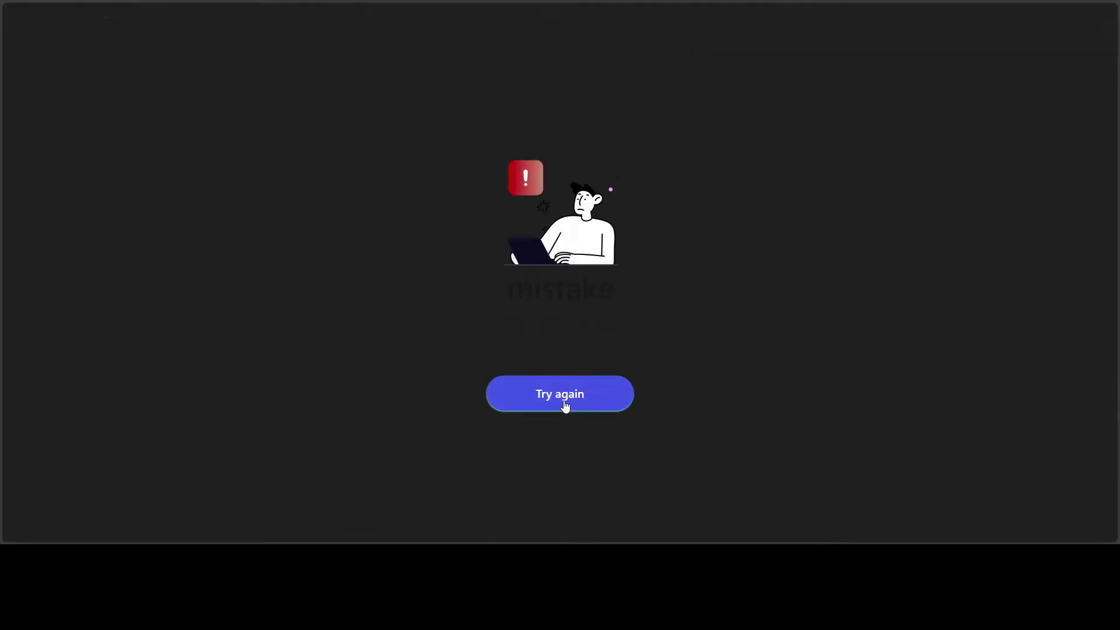
Retry the crashed page so the sketch runs: a rocket and cyan firework over stars
{"action": "left_click", "coordinate": [565, 406]}
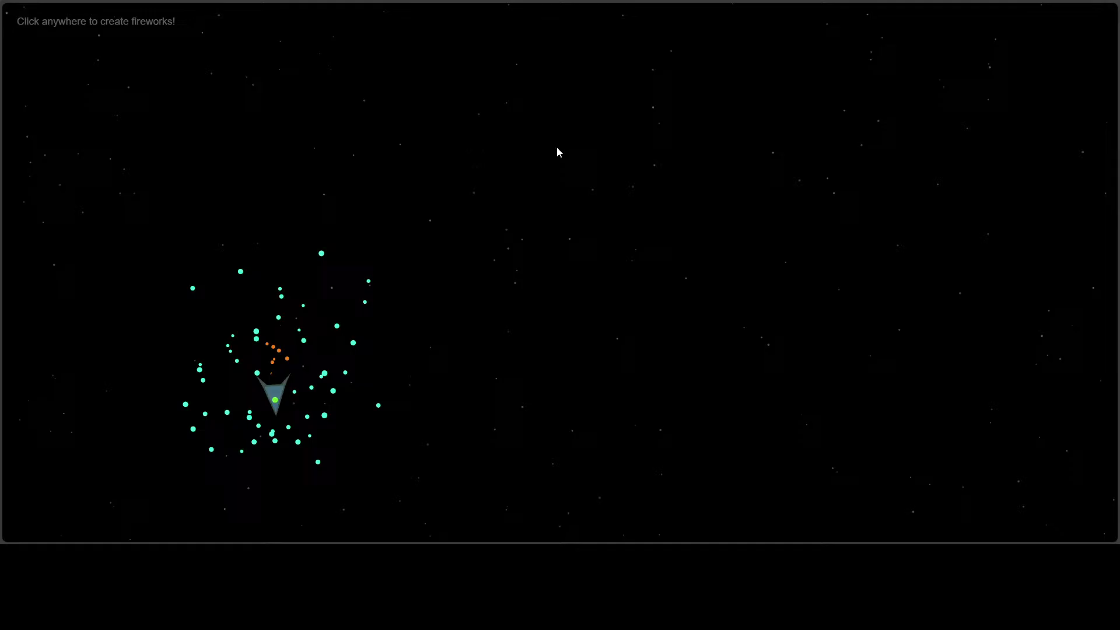
Launch dozens of multicoloured firework bursts across the canvas, from upper left to lower right
{"action": "left_click", "coordinate": [501, 147]}
{"action": "left_click", "coordinate": [308, 153]}
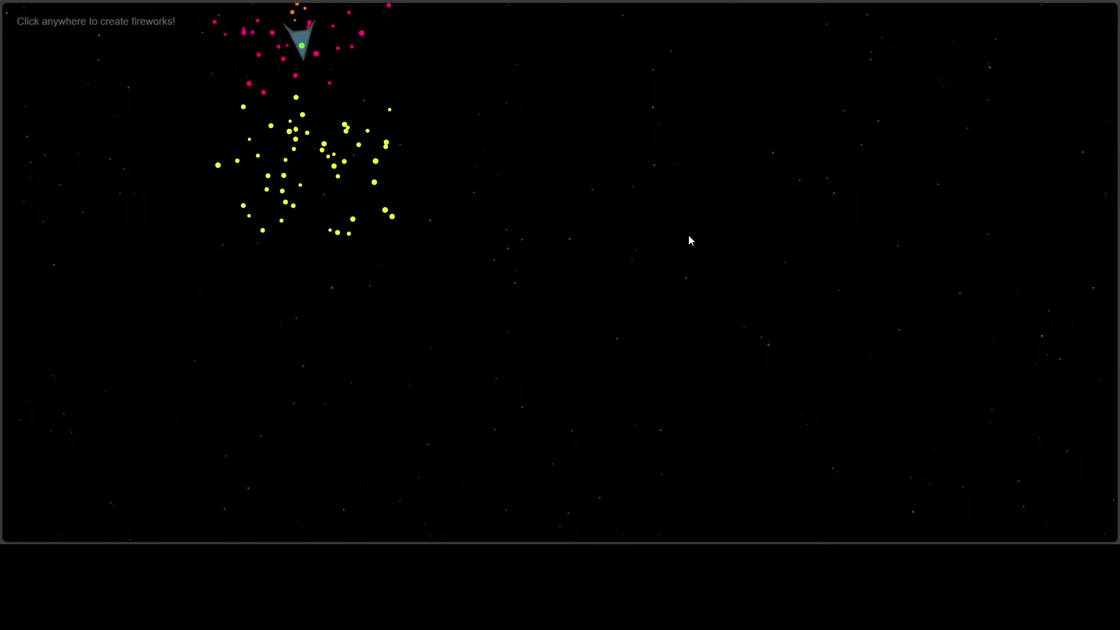
{"action": "left_click", "coordinate": [688, 240]}
{"action": "left_click", "coordinate": [967, 263]}
{"action": "left_click", "coordinate": [652, 361]}
{"action": "left_click", "coordinate": [337, 331]}
{"action": "left_click", "coordinate": [175, 242]}
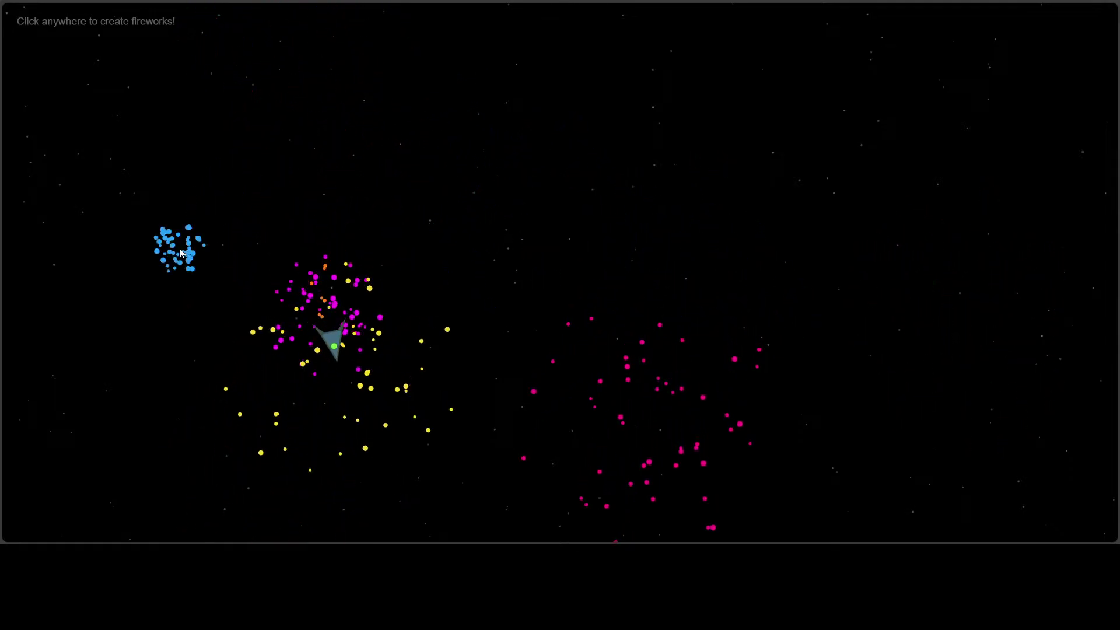
{"action": "left_click", "coordinate": [138, 366]}
{"action": "left_click", "coordinate": [694, 378]}
{"action": "left_click", "coordinate": [872, 195]}
{"action": "left_click", "coordinate": [604, 85]}
{"action": "left_click", "coordinate": [375, 109]}
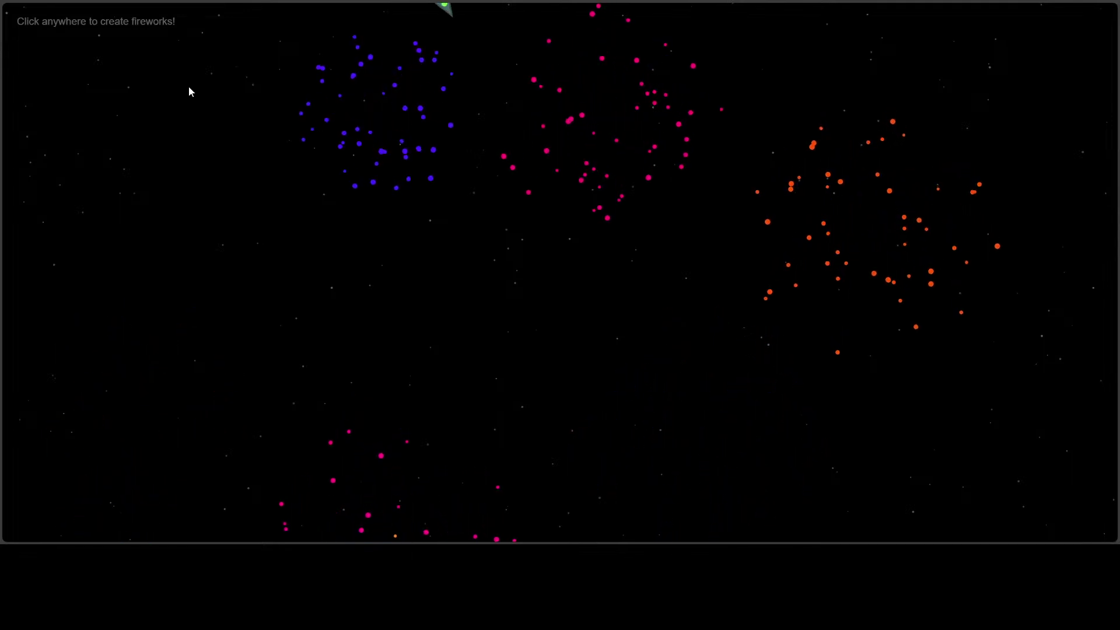
{"action": "left_click", "coordinate": [190, 94]}
{"action": "left_click", "coordinate": [138, 169]}
{"action": "left_click", "coordinate": [224, 368]}
{"action": "left_click", "coordinate": [564, 373]}
{"action": "left_click", "coordinate": [763, 332]}
{"action": "left_click", "coordinate": [904, 280]}
{"action": "left_click", "coordinate": [767, 186]}
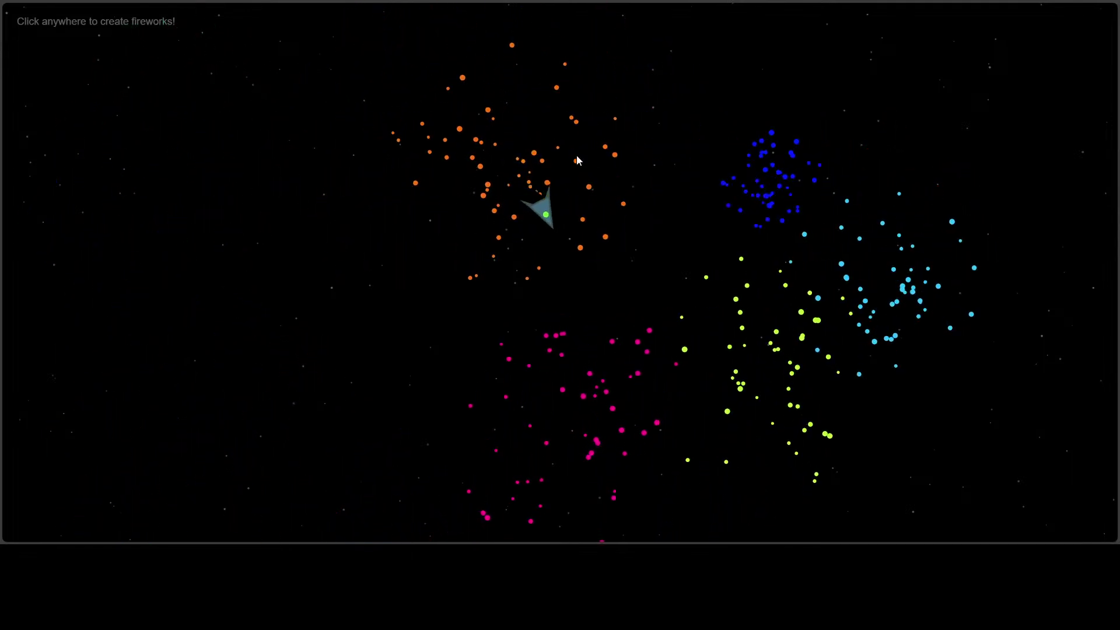
{"action": "left_click", "coordinate": [380, 110]}
{"action": "left_click", "coordinate": [262, 111]}
{"action": "left_click", "coordinate": [207, 259]}
{"action": "left_click", "coordinate": [257, 350]}
{"action": "left_click", "coordinate": [604, 342]}
{"action": "left_click", "coordinate": [845, 392]}
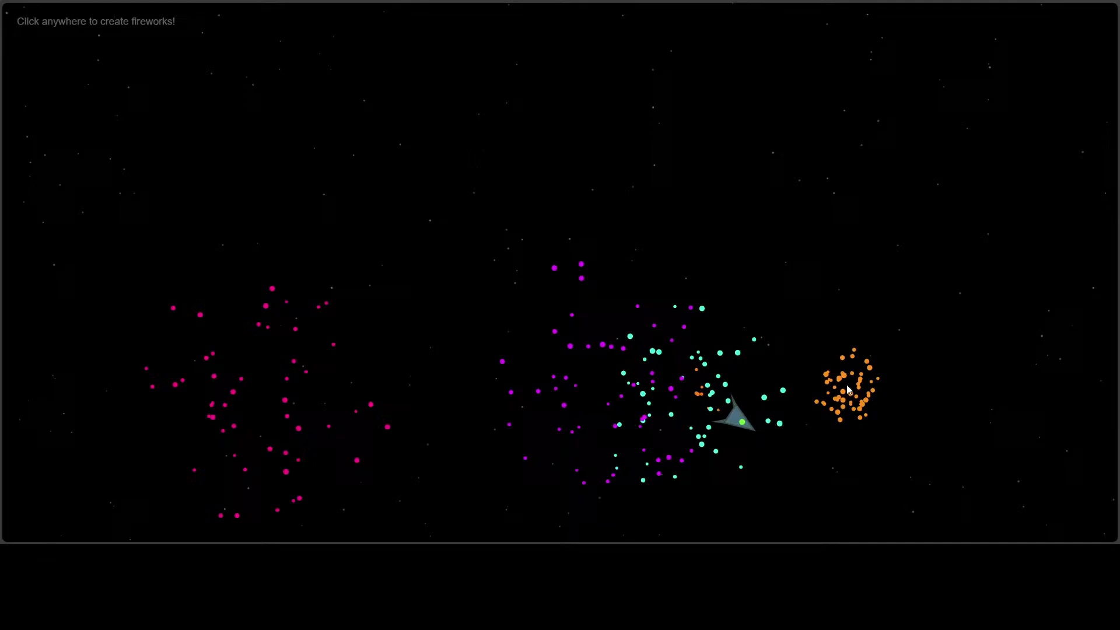
{"action": "left_click", "coordinate": [795, 227]}
{"action": "left_click", "coordinate": [769, 195]}
{"action": "left_click", "coordinate": [641, 162]}
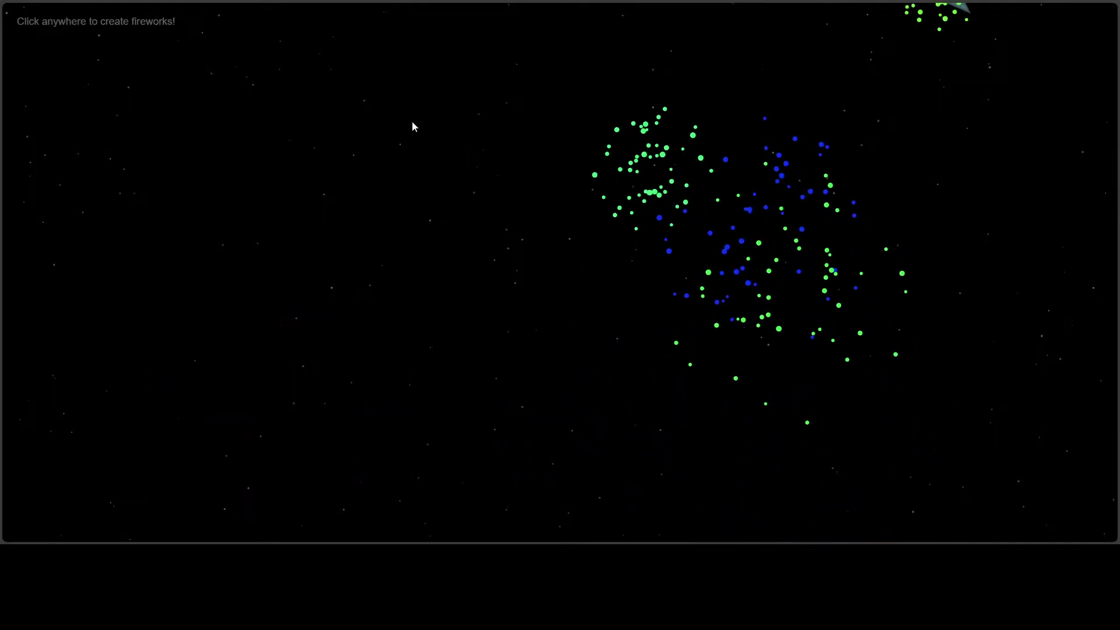
{"action": "left_click", "coordinate": [408, 122]}
{"action": "left_click", "coordinate": [282, 102]}
{"action": "left_click", "coordinate": [645, 193]}
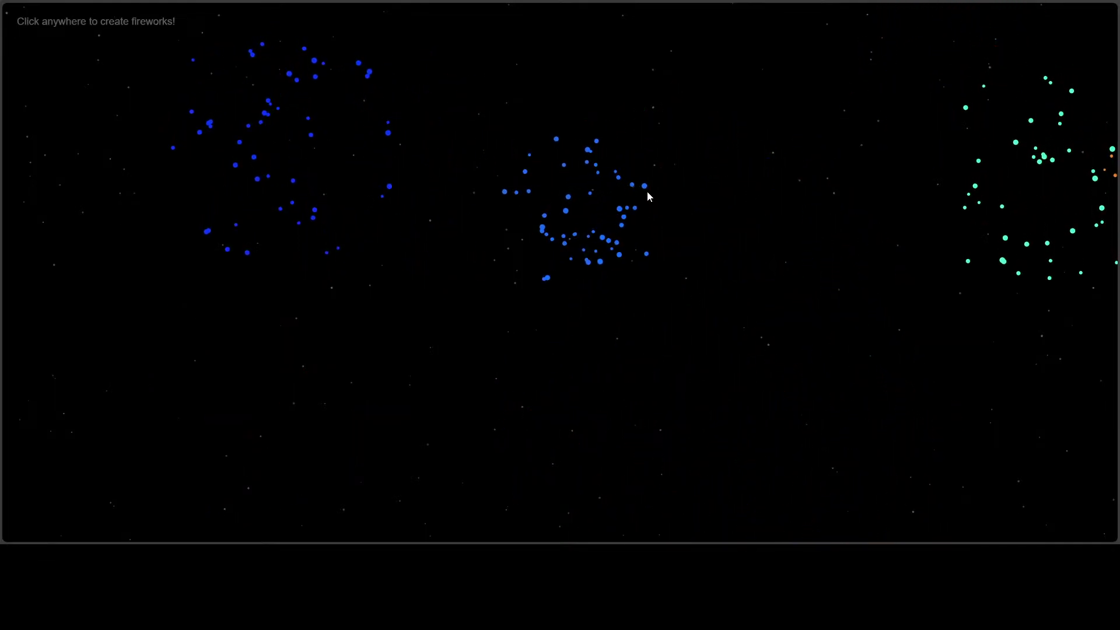
{"action": "left_click", "coordinate": [354, 185]}
{"action": "left_click", "coordinate": [357, 186]}
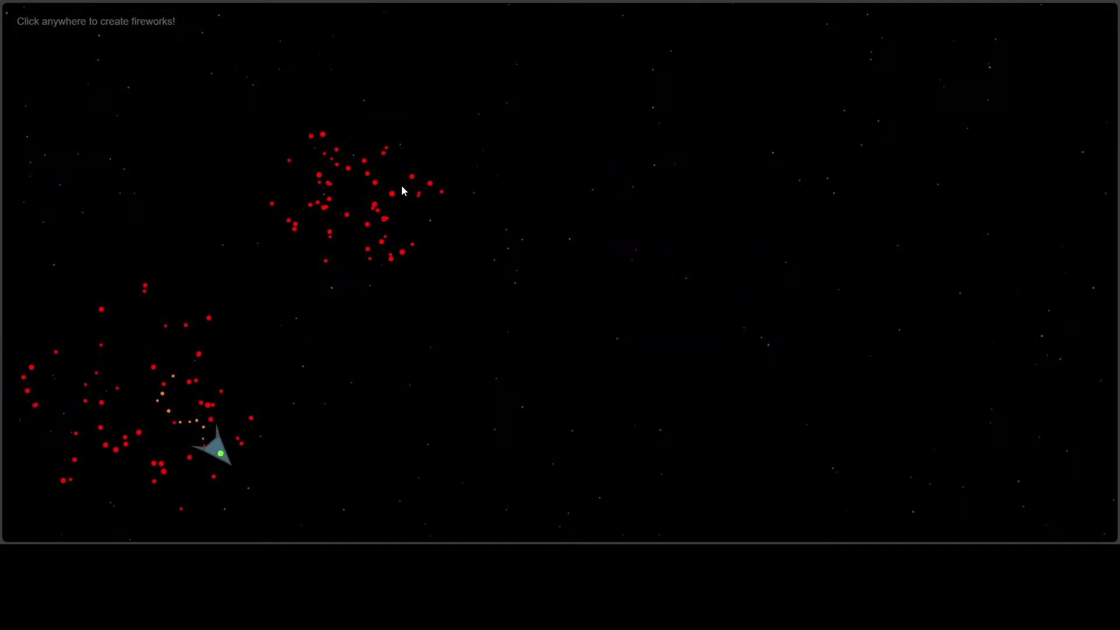
{"action": "left_click", "coordinate": [536, 210]}
{"action": "left_click", "coordinate": [736, 241]}
{"action": "left_click", "coordinate": [871, 261]}
{"action": "left_click", "coordinate": [974, 322]}
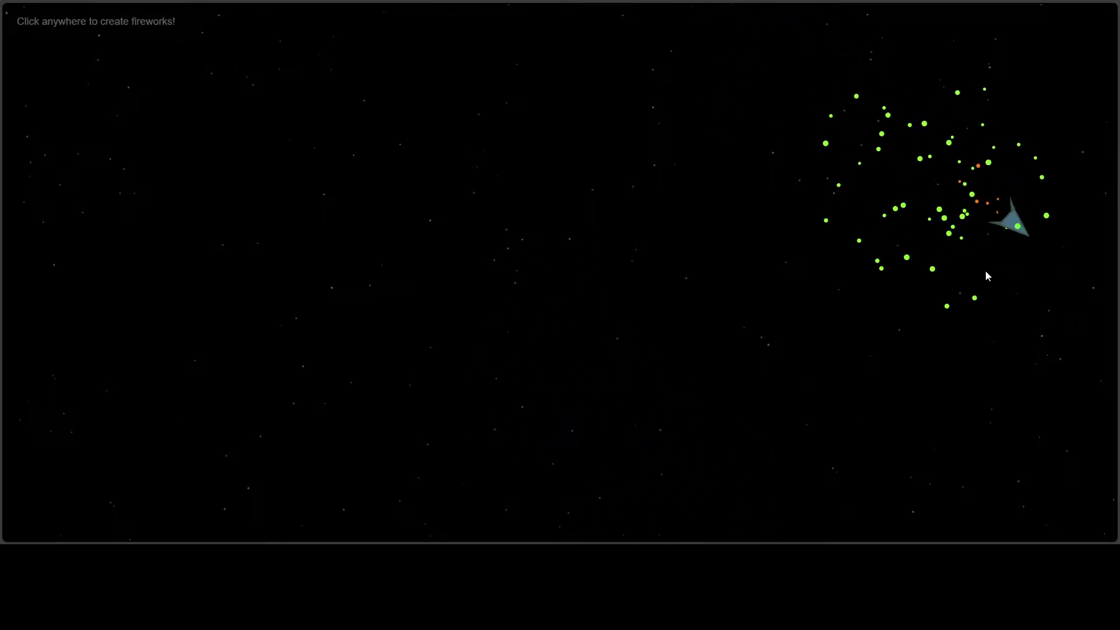
{"action": "left_click", "coordinate": [291, 153]}
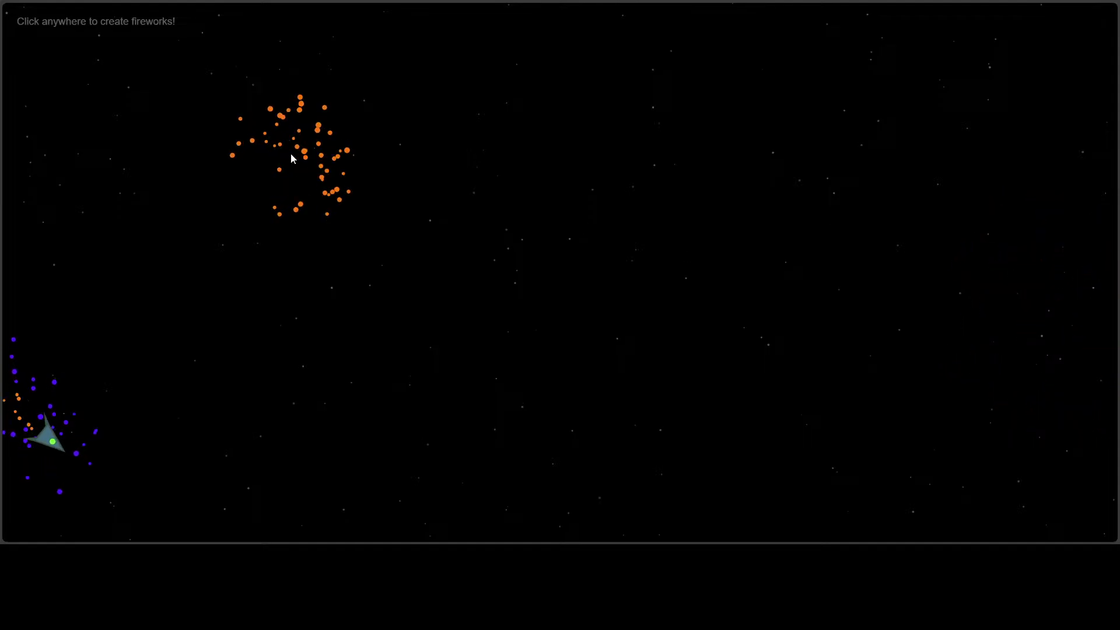
{"action": "left_click", "coordinate": [615, 220]}
{"action": "left_click", "coordinate": [726, 235]}
{"action": "left_click", "coordinate": [829, 248]}
{"action": "left_click", "coordinate": [224, 123]}
{"action": "left_click", "coordinate": [111, 108]}
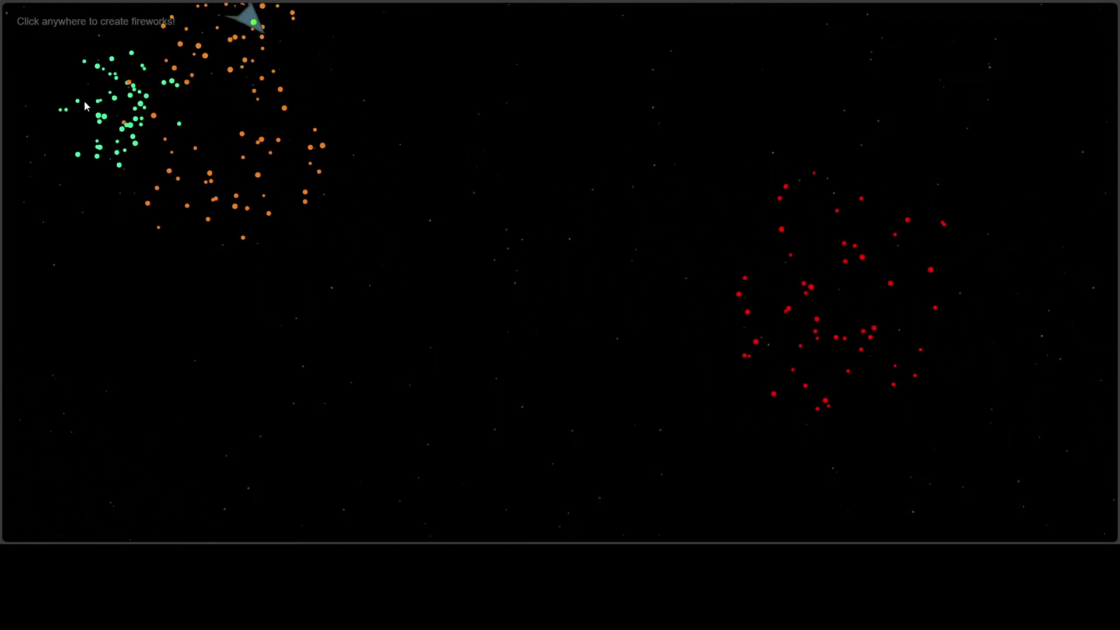
{"action": "left_click", "coordinate": [349, 312]}
{"action": "left_click", "coordinate": [490, 324]}
{"action": "left_click", "coordinate": [716, 278]}
{"action": "left_click", "coordinate": [373, 145]}
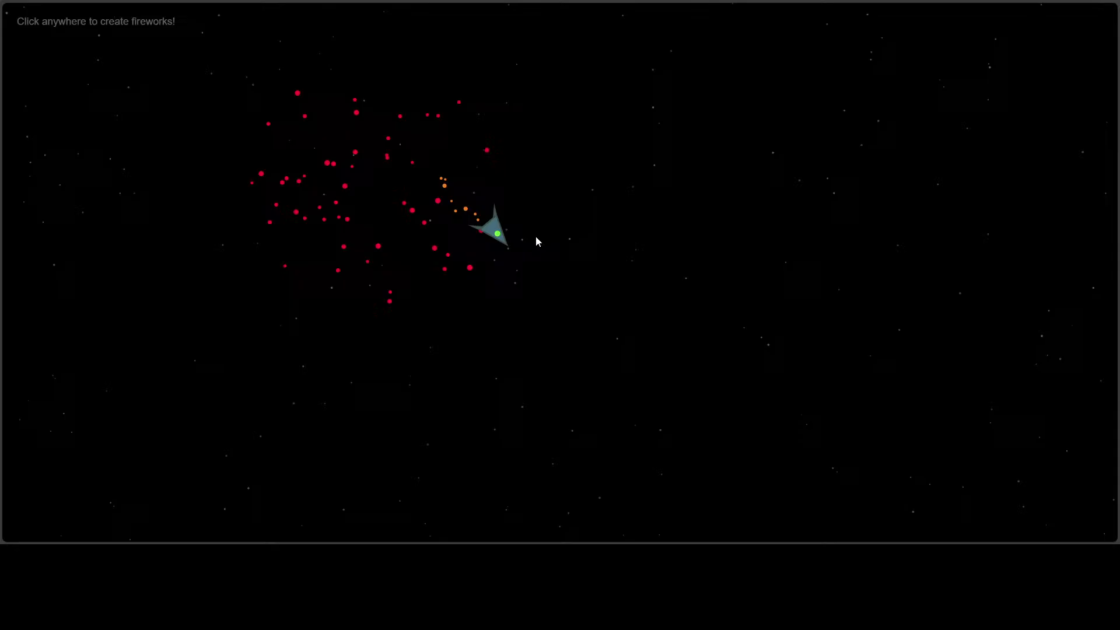
{"action": "left_click", "coordinate": [528, 254]}
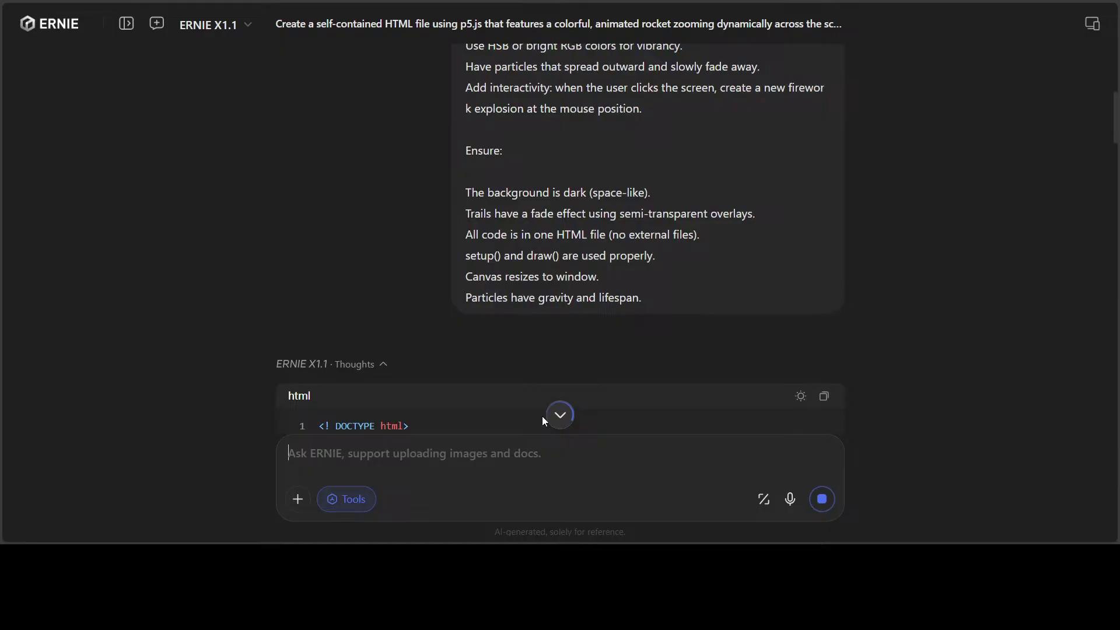
Stop the running reply, start a new chat, and paste in the multilingual smoke-sentence translation prompt
{"action": "left_click", "coordinate": [830, 507]}
{"action": "left_click", "coordinate": [156, 24]}
{"action": "key", "text": "ctrl+v"}
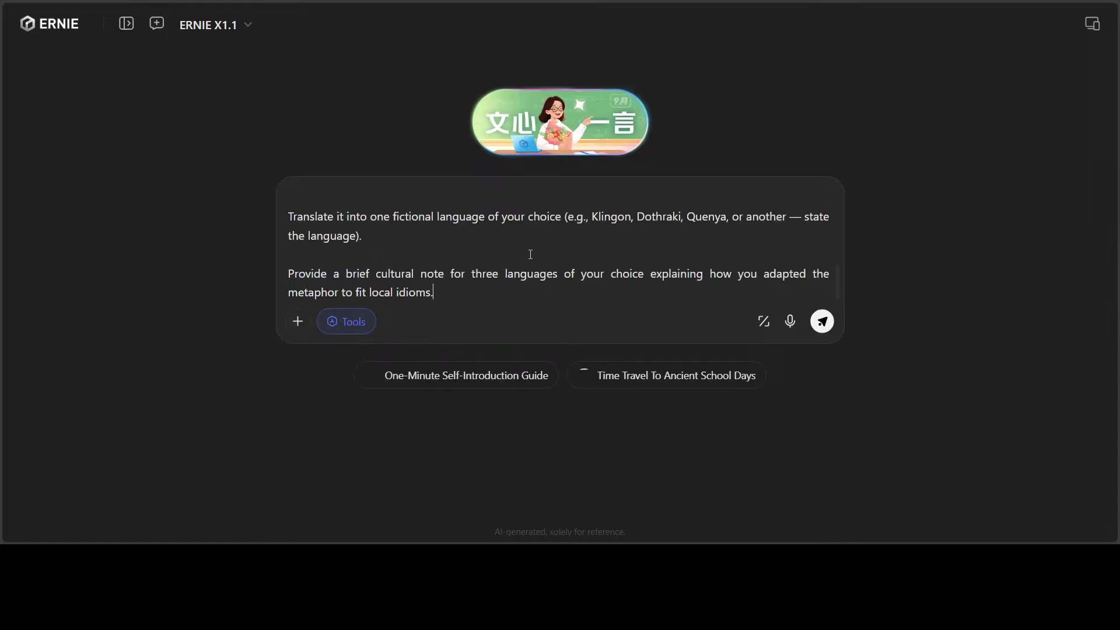
{"action": "scroll", "coordinate": [531, 254], "scroll_direction": "up", "scroll_amount": 10}
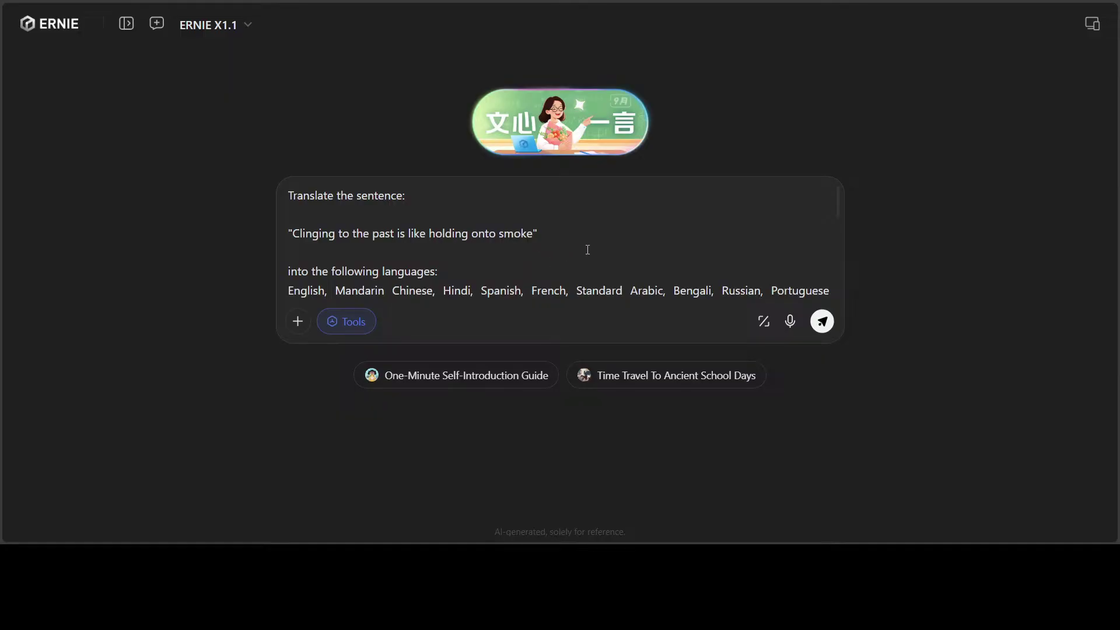
{"action": "scroll", "coordinate": [585, 245], "scroll_direction": "down", "scroll_amount": 3}
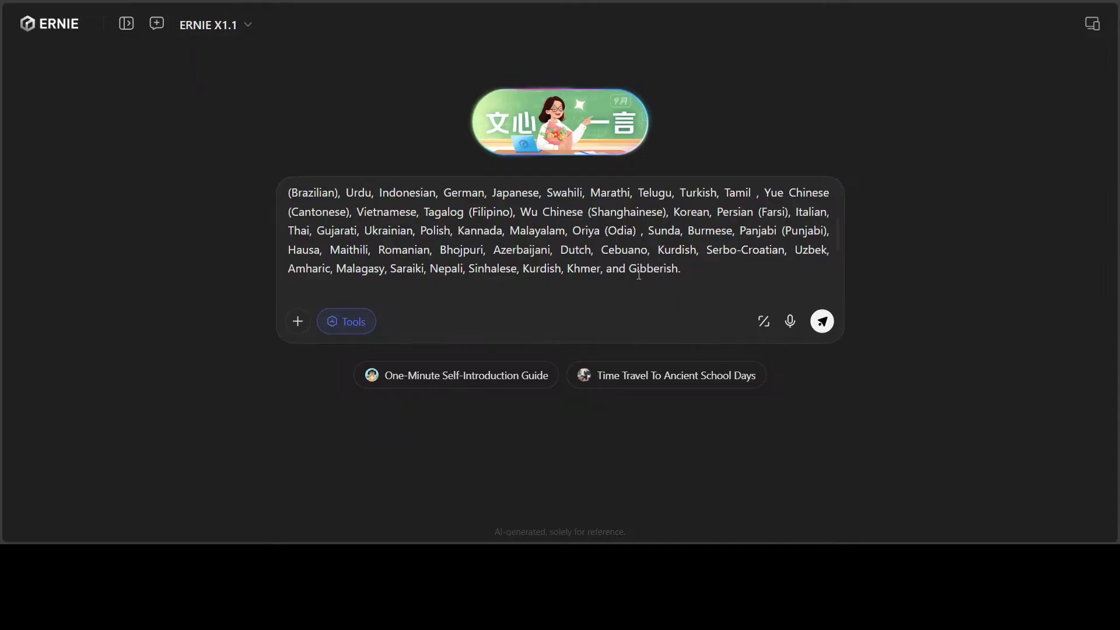
{"action": "scroll", "coordinate": [647, 259], "scroll_direction": "down", "scroll_amount": 2}
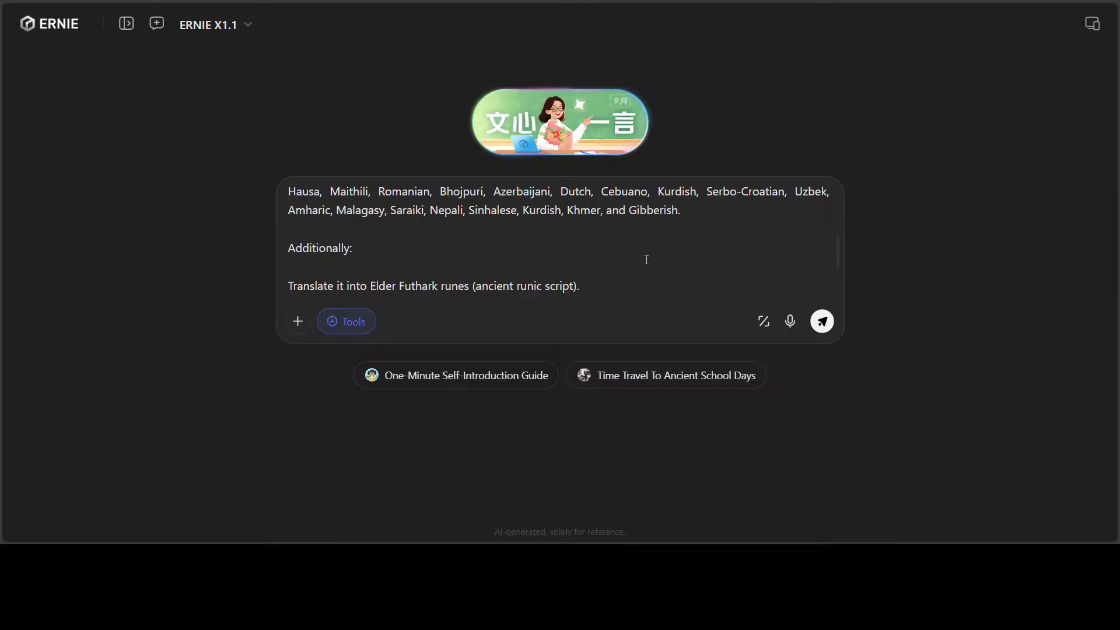
{"action": "scroll", "coordinate": [670, 251], "scroll_direction": "down", "scroll_amount": 2}
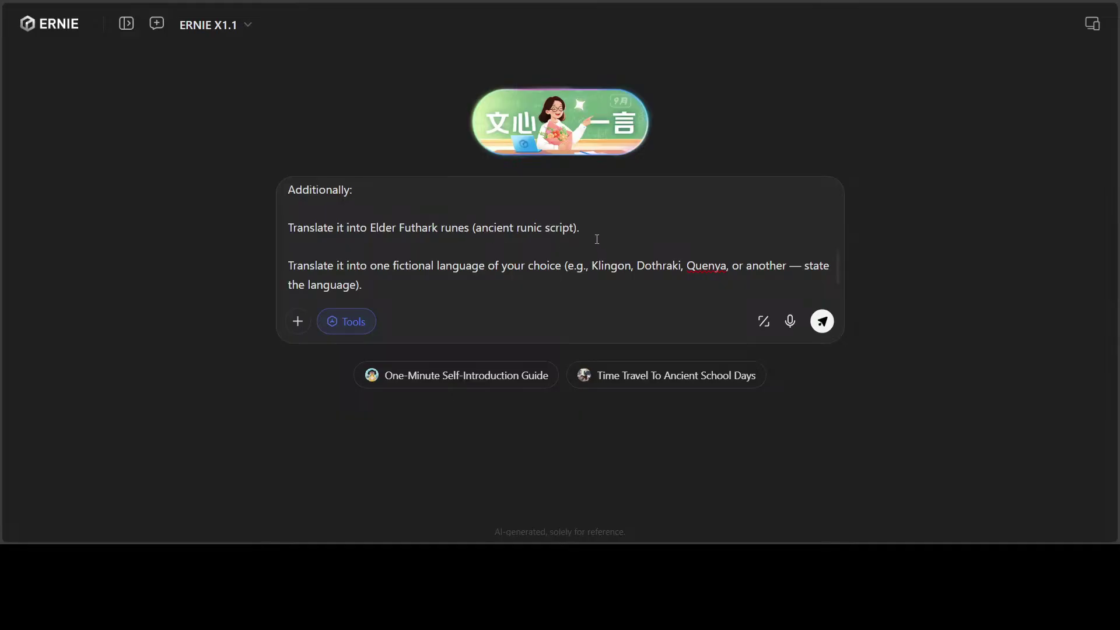
{"action": "scroll", "coordinate": [510, 260], "scroll_direction": "down", "scroll_amount": 2}
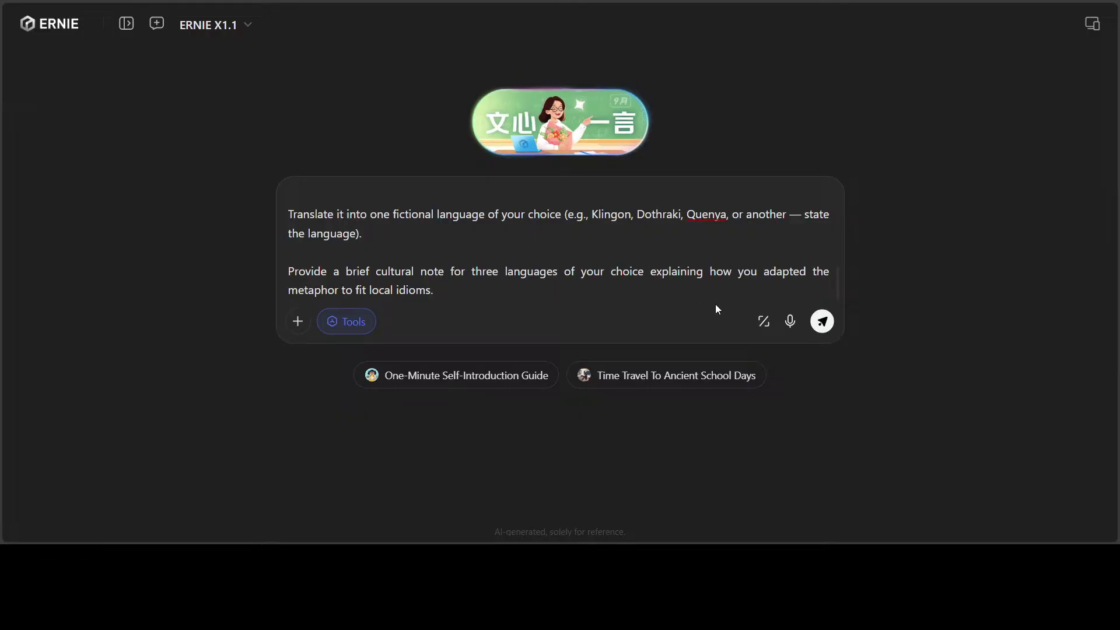
Send the translation prompt and follow ERNIE's Thoughts until the regenerate error appears
{"action": "left_click", "coordinate": [823, 326]}
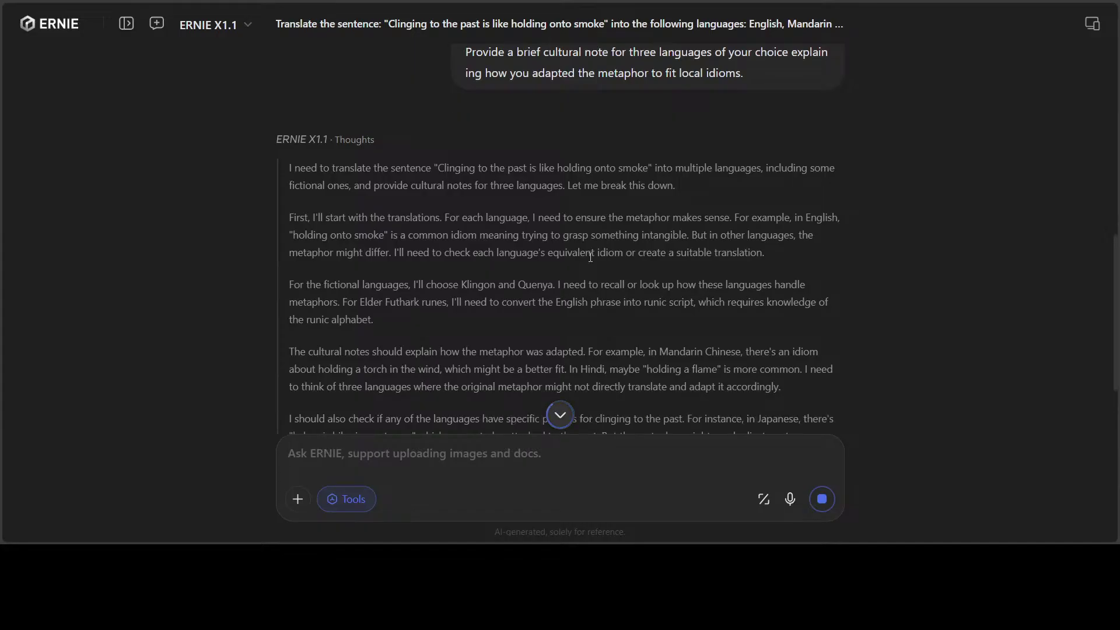
{"action": "scroll", "coordinate": [589, 257], "scroll_direction": "down", "scroll_amount": 1}
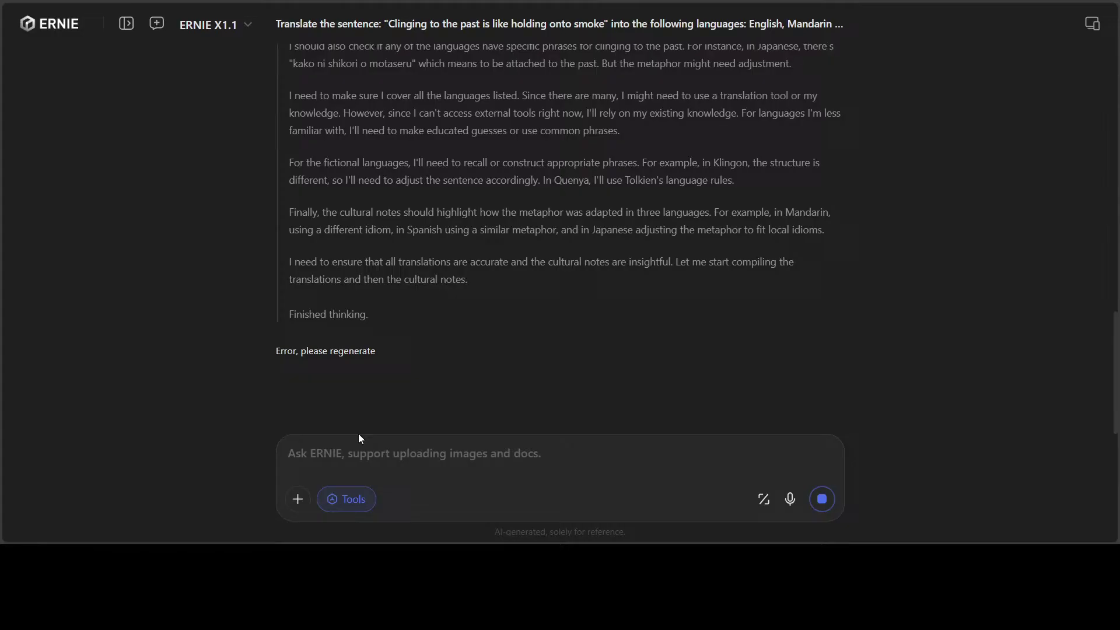
Paste the translation prompt again, stop the failed generation and resubmit it
{"action": "type", "text": "Translate it into one fictional language of your choice (e.g., Klingon, Dothraki, Quenya, or another — state the language).  Provide a brief cultural note for three languages of your choice explaining how you adapted the metaphor to fit local idioms."}
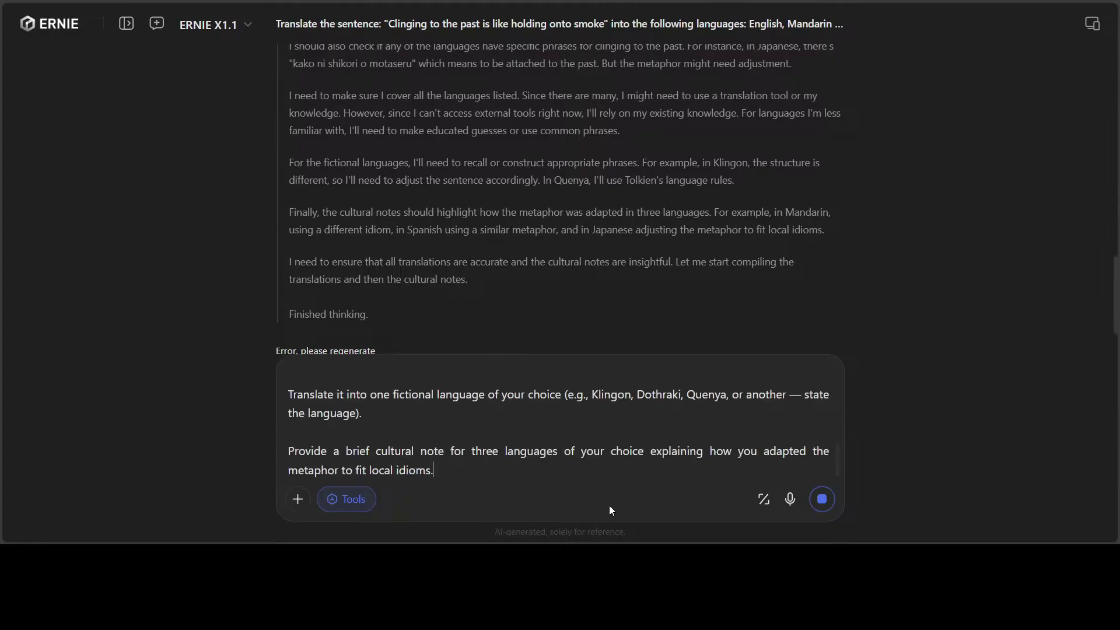
{"action": "left_click", "coordinate": [823, 500]}
{"action": "left_click", "coordinate": [824, 505]}
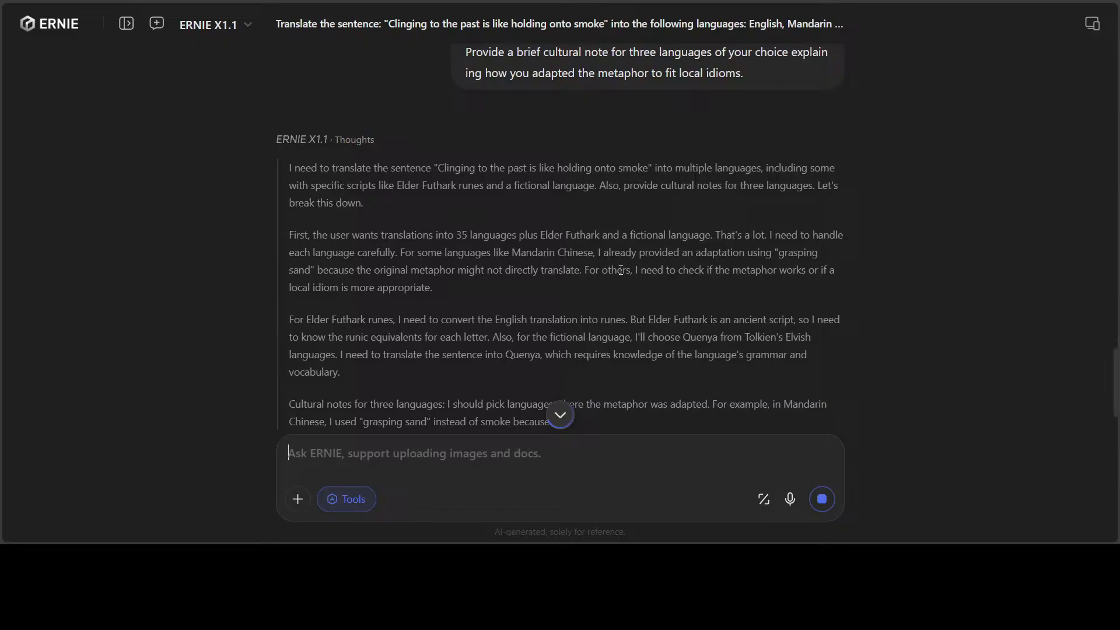
Scroll the streaming reasoning down to the Elder Futhark rune mapping
{"action": "scroll", "coordinate": [620, 270], "scroll_direction": "down", "scroll_amount": 2}
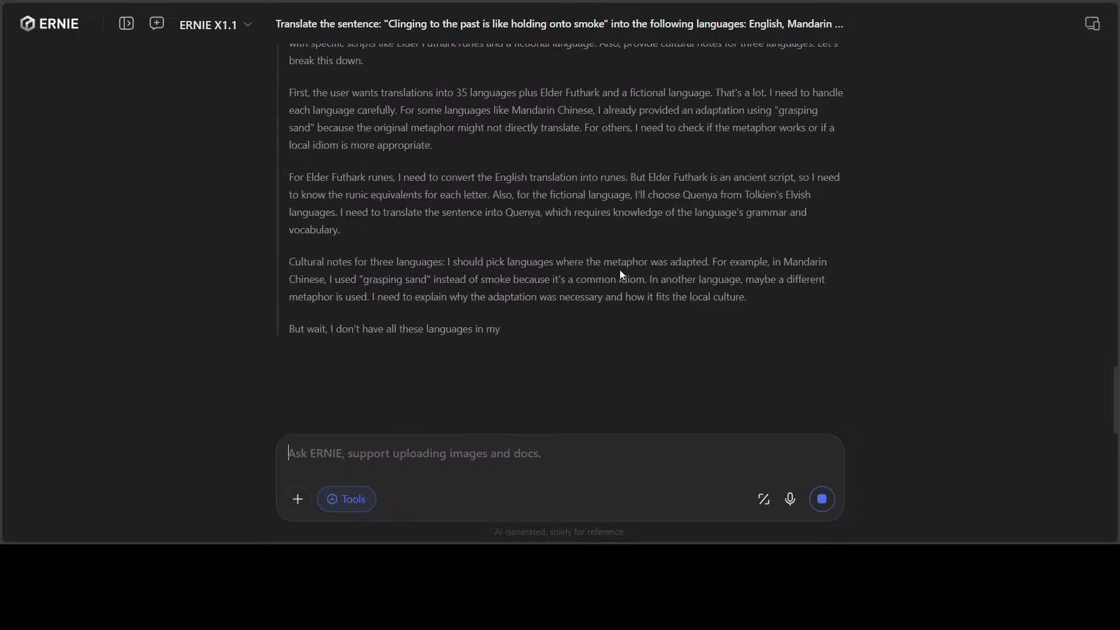
{"action": "scroll", "coordinate": [621, 273], "scroll_direction": "up", "scroll_amount": 2}
{"action": "scroll", "coordinate": [622, 275], "scroll_direction": "down", "scroll_amount": 2}
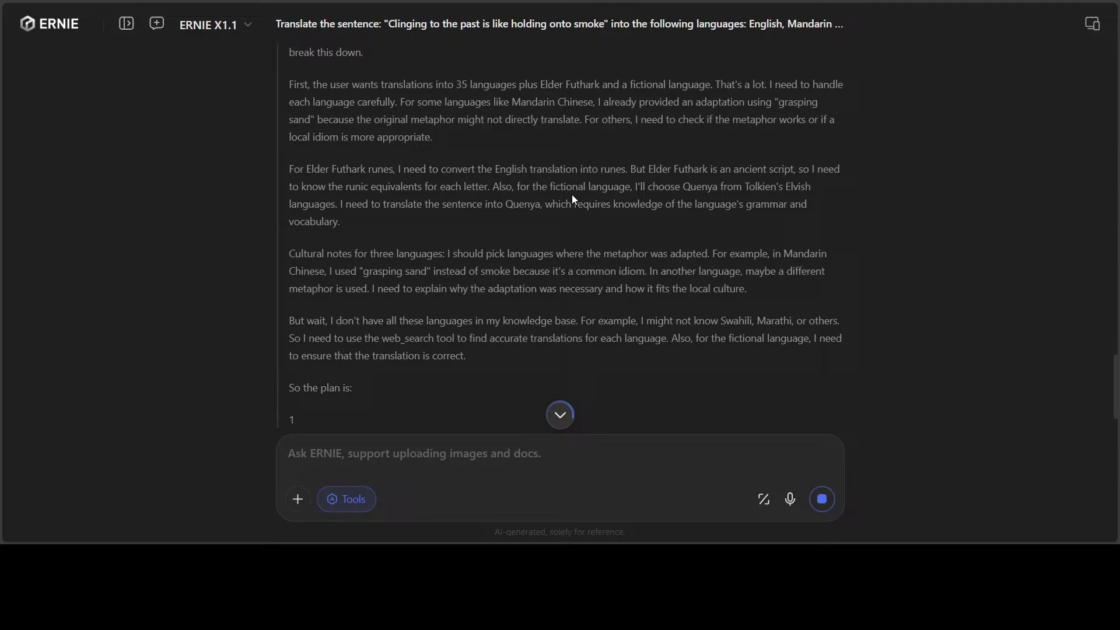
{"action": "scroll", "coordinate": [615, 215], "scroll_direction": "down", "scroll_amount": 2}
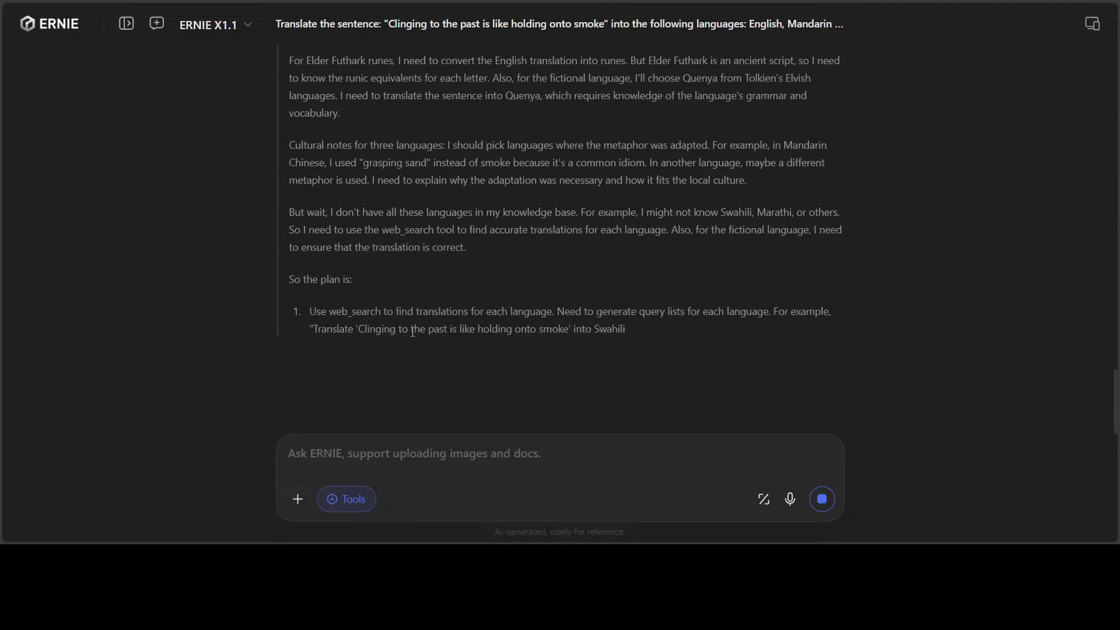
{"action": "scroll", "coordinate": [343, 298], "scroll_direction": "down", "scroll_amount": 1}
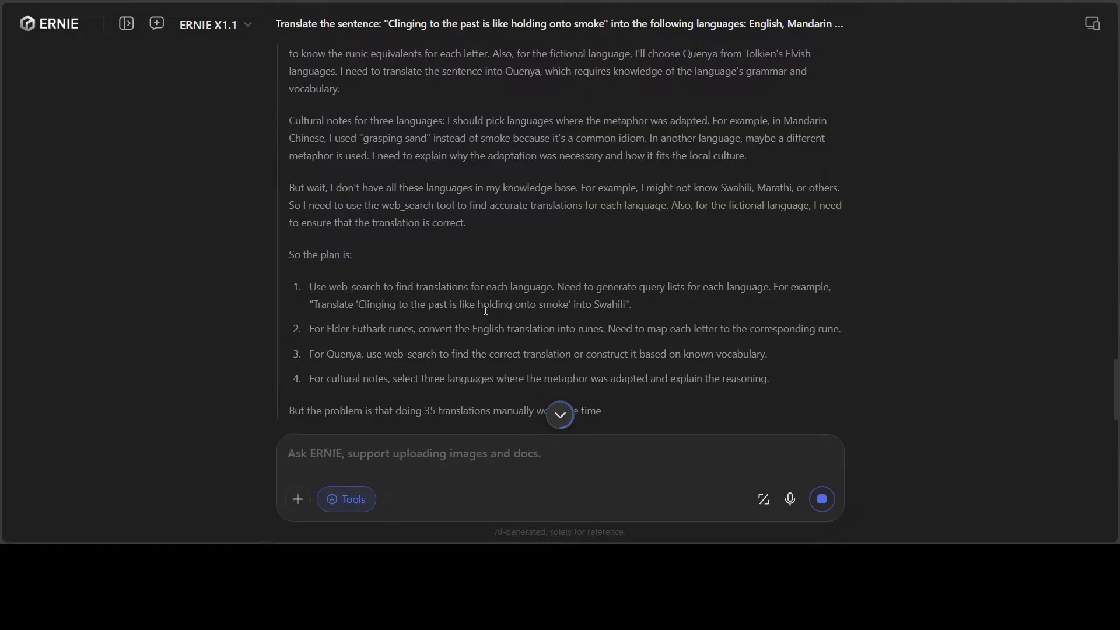
{"action": "scroll", "coordinate": [488, 315], "scroll_direction": "down", "scroll_amount": 1}
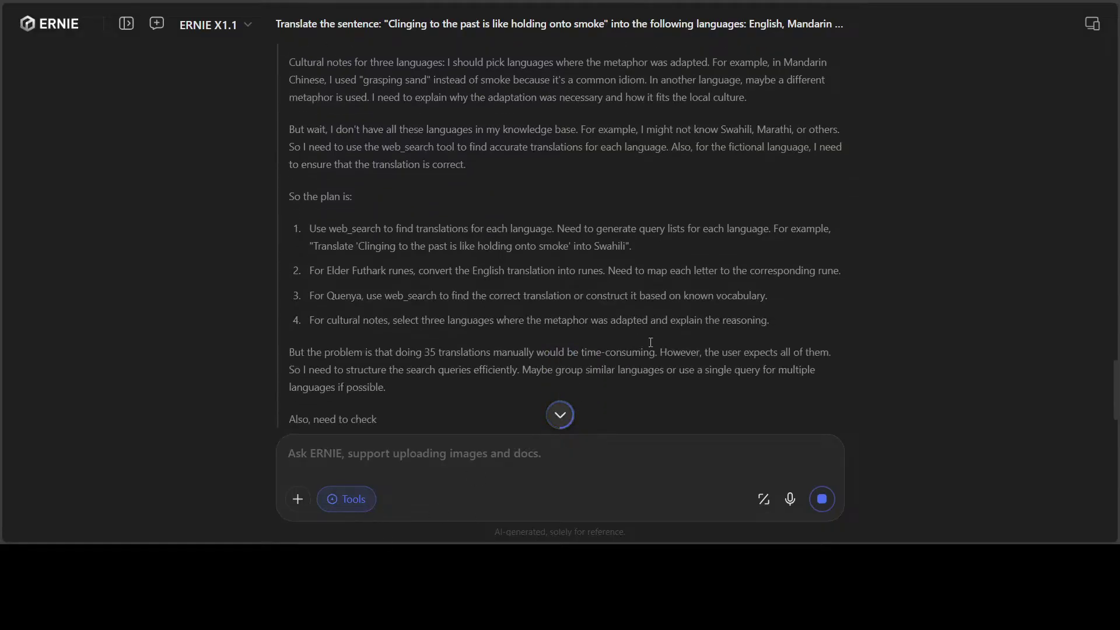
{"action": "scroll", "coordinate": [620, 315], "scroll_direction": "down", "scroll_amount": 2}
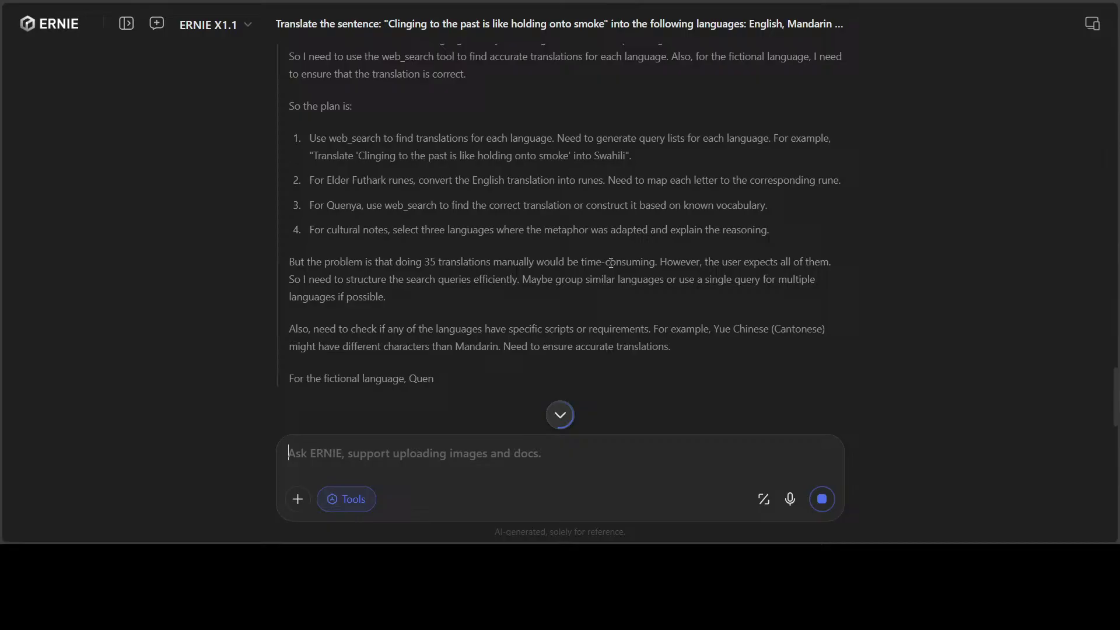
{"action": "scroll", "coordinate": [610, 263], "scroll_direction": "down", "scroll_amount": 3}
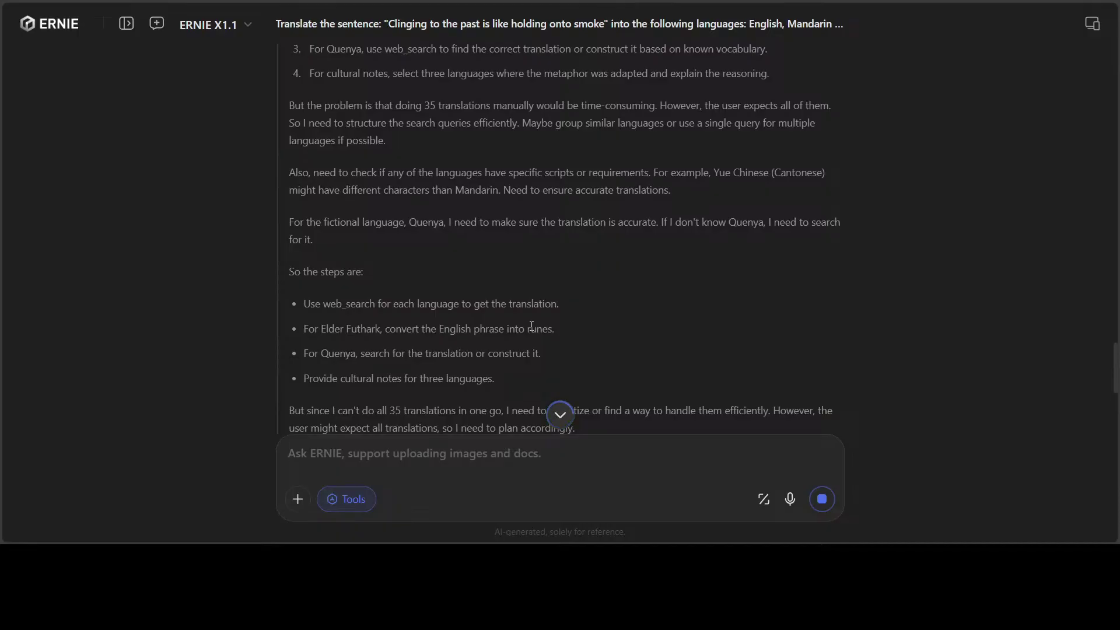
{"action": "scroll", "coordinate": [600, 303], "scroll_direction": "down", "scroll_amount": 1}
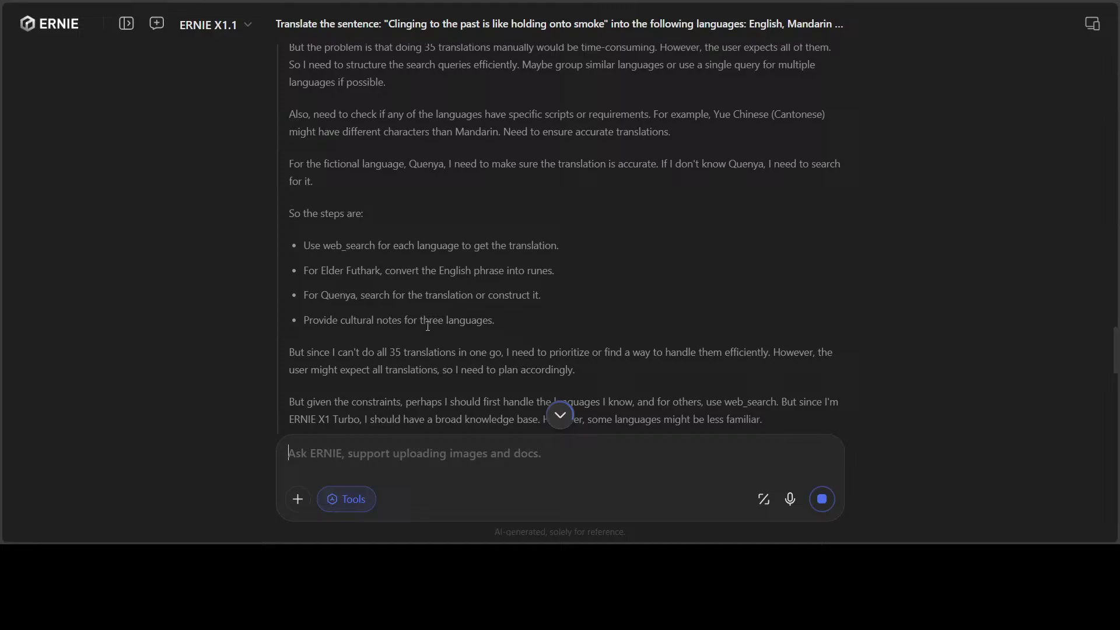
{"action": "scroll", "coordinate": [426, 303], "scroll_direction": "down", "scroll_amount": 2}
{"action": "scroll", "coordinate": [604, 264], "scroll_direction": "down", "scroll_amount": 3}
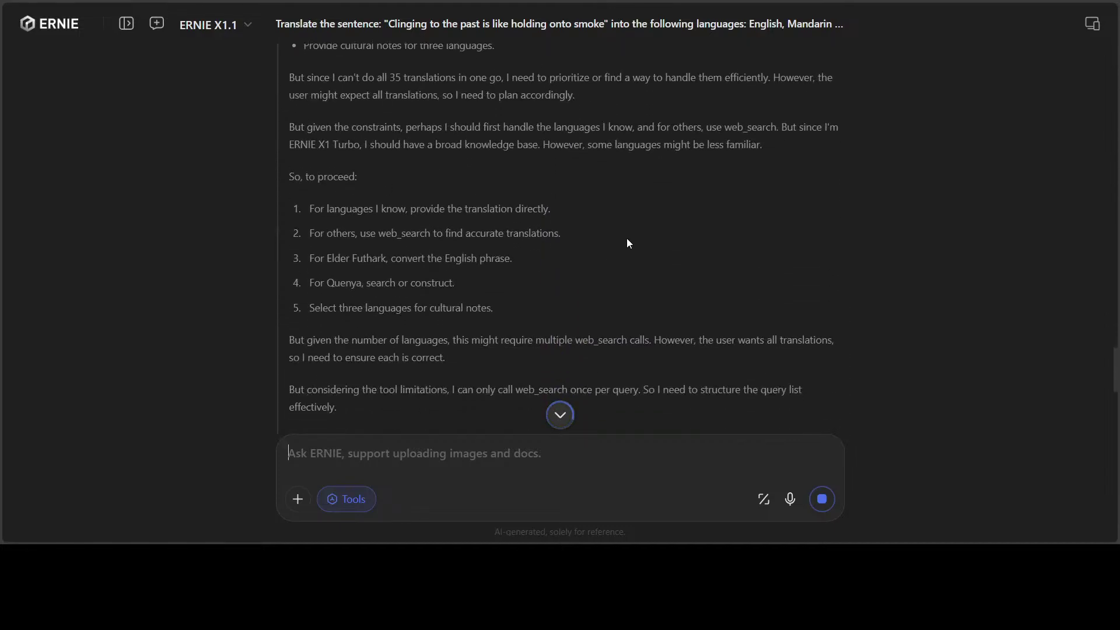
{"action": "scroll", "coordinate": [623, 233], "scroll_direction": "down", "scroll_amount": 8}
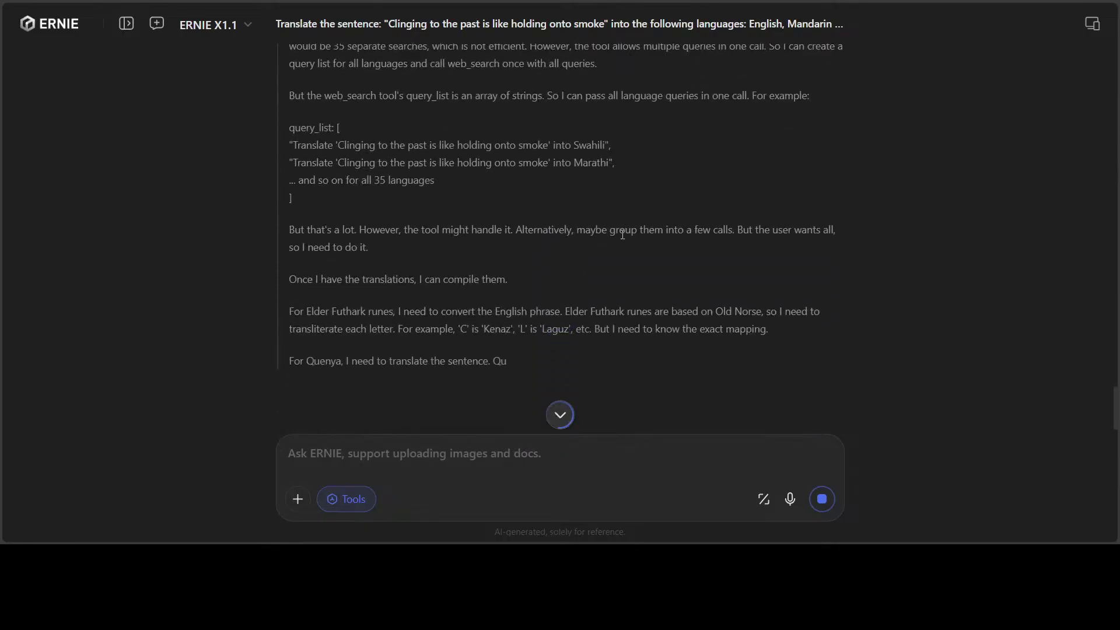
{"action": "scroll", "coordinate": [621, 233], "scroll_direction": "down", "scroll_amount": 1}
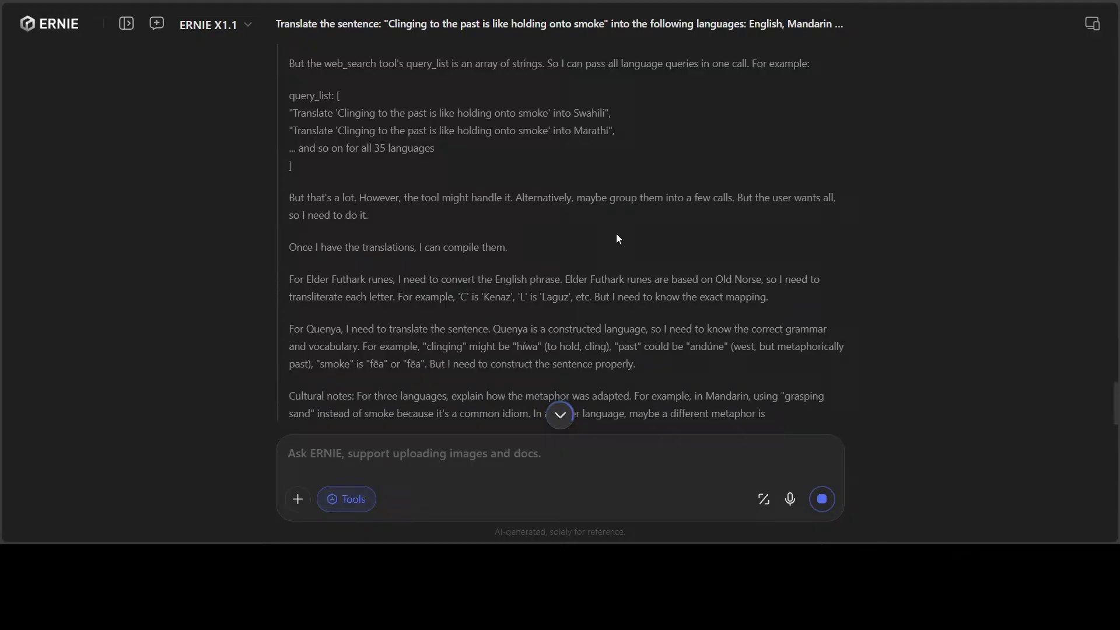
{"action": "scroll", "coordinate": [616, 234], "scroll_direction": "down", "scroll_amount": 2}
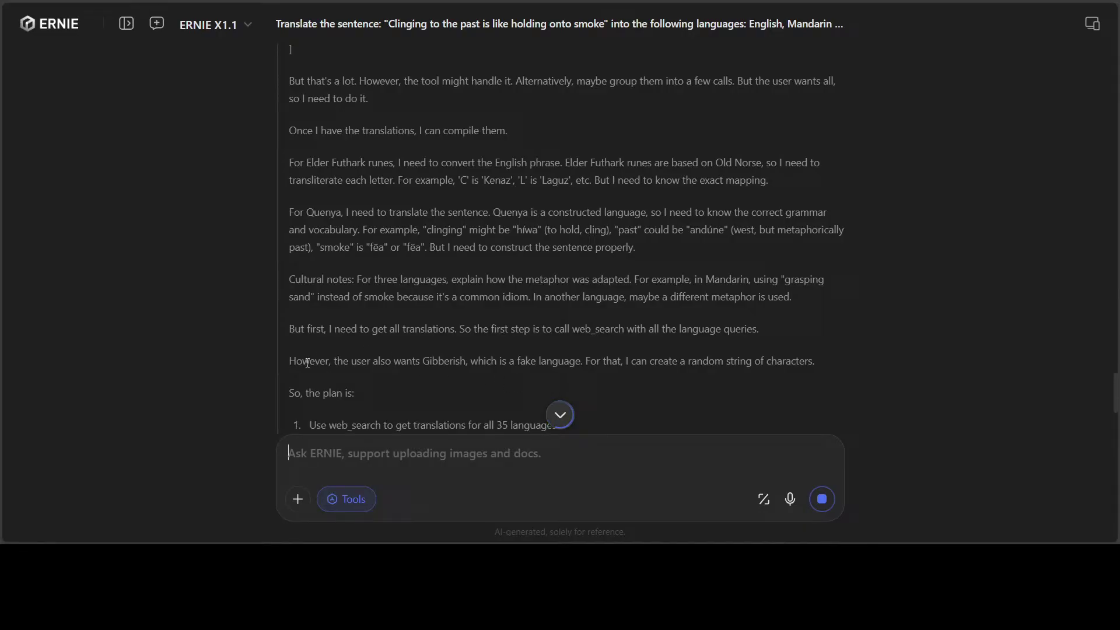
Highlight then clear the sentence about Gibberish, and read on into the Quenya translation notes
{"action": "left_click_drag", "start_coordinate": [307, 362], "coordinate": [777, 362]}
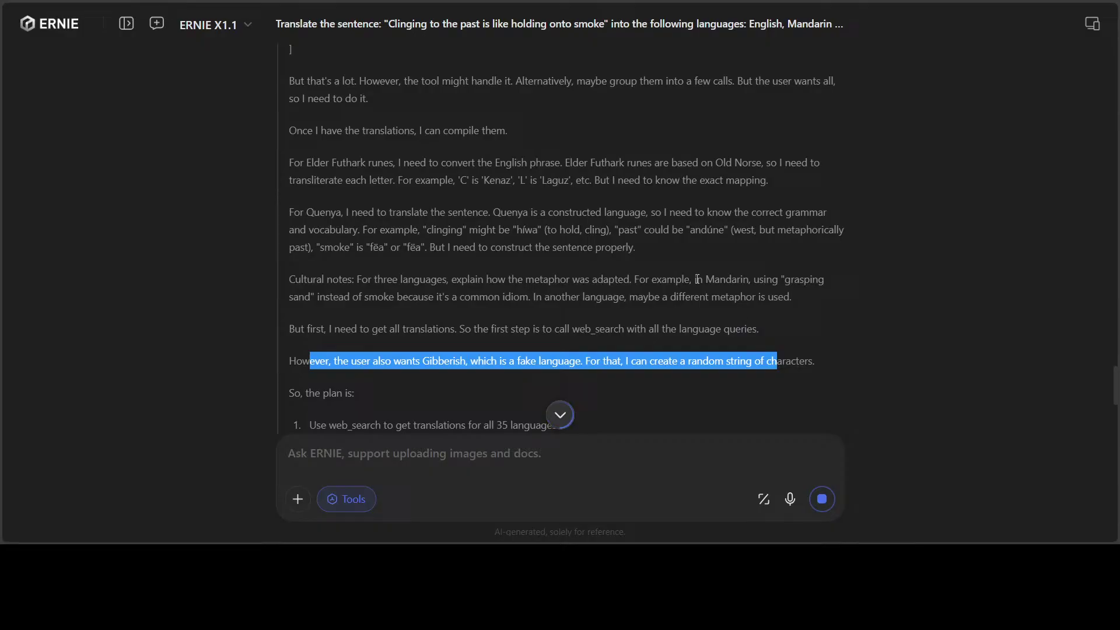
{"action": "left_click", "coordinate": [501, 361]}
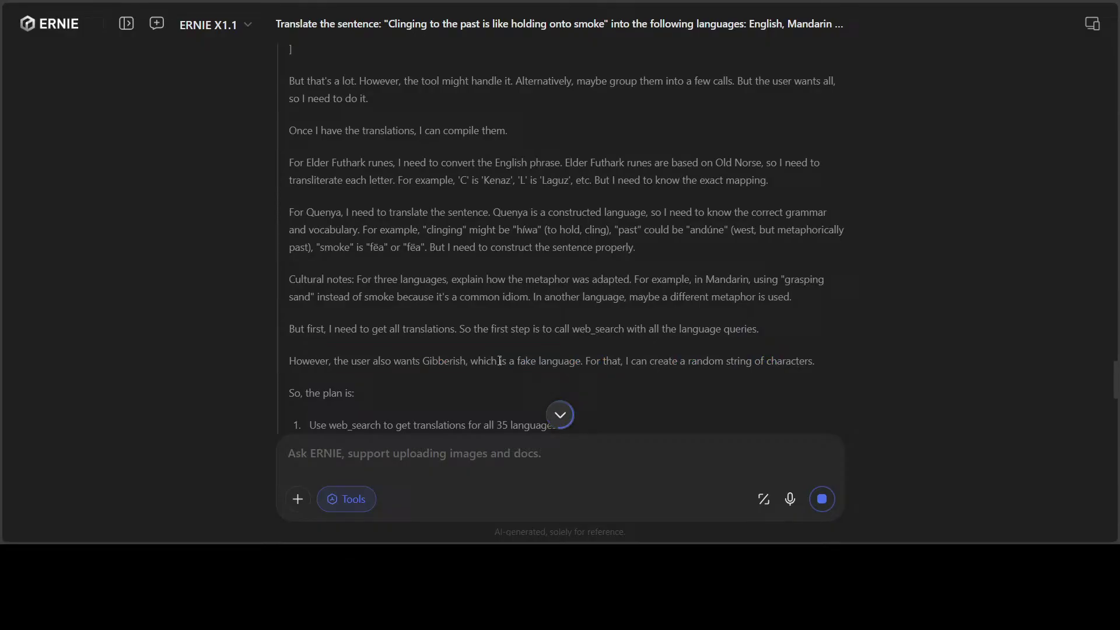
{"action": "scroll", "coordinate": [663, 290], "scroll_direction": "down", "scroll_amount": 3}
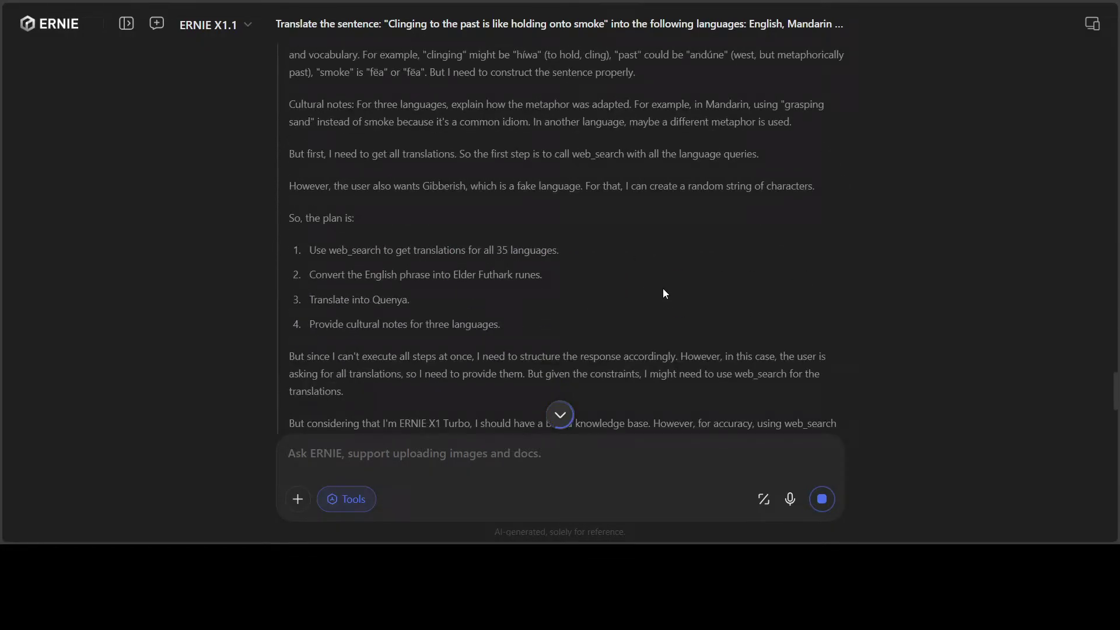
{"action": "scroll", "coordinate": [662, 288], "scroll_direction": "down", "scroll_amount": 3}
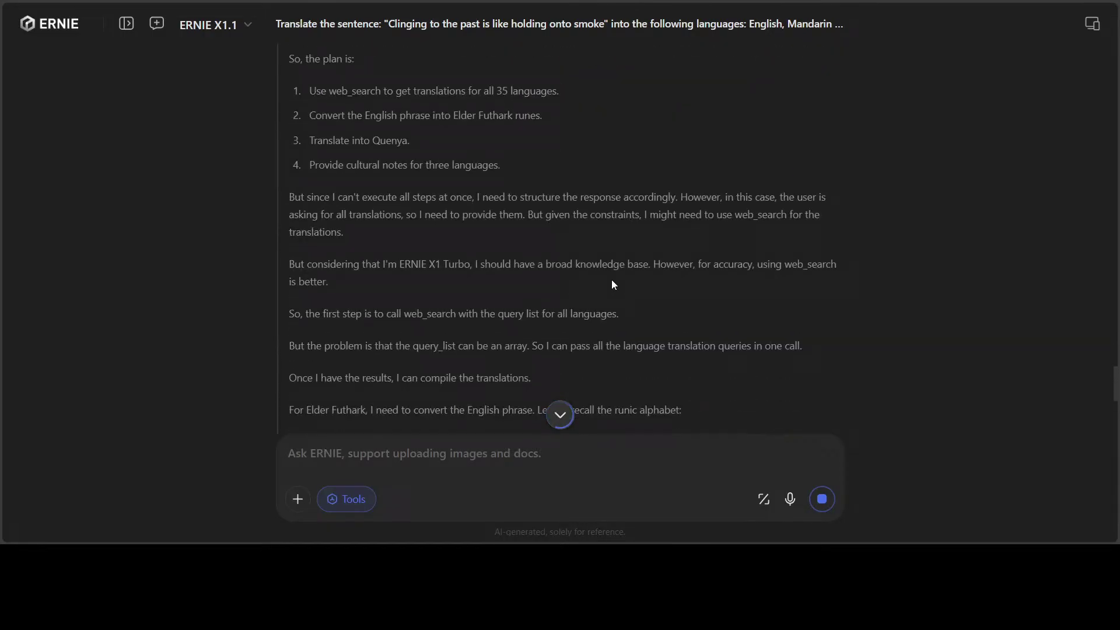
{"action": "scroll", "coordinate": [612, 281], "scroll_direction": "down", "scroll_amount": 7}
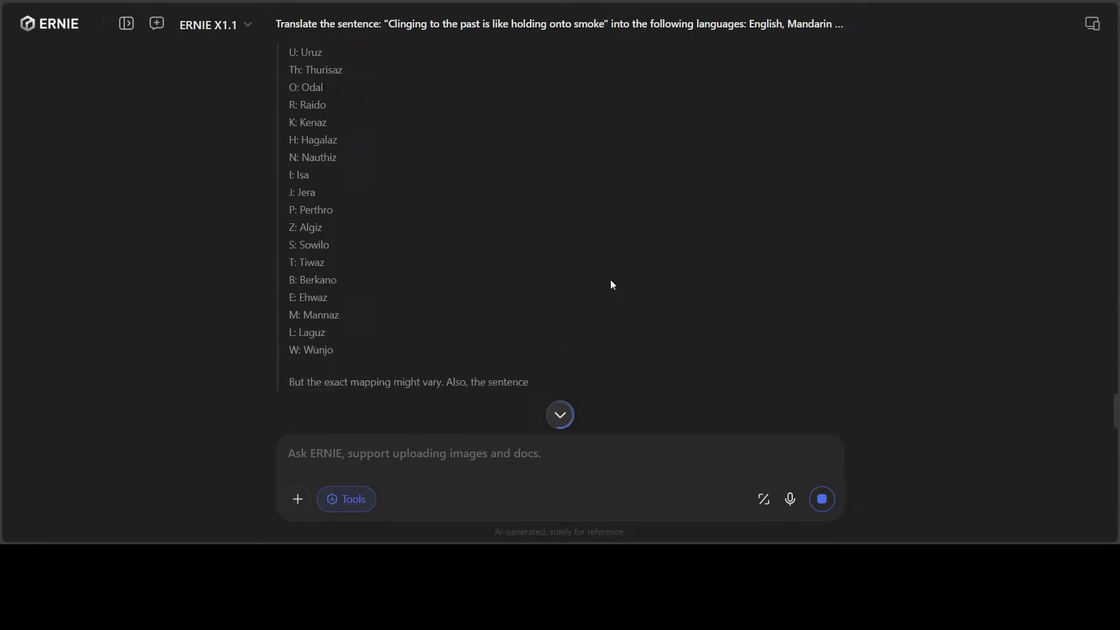
{"action": "scroll", "coordinate": [610, 281], "scroll_direction": "up", "scroll_amount": 4}
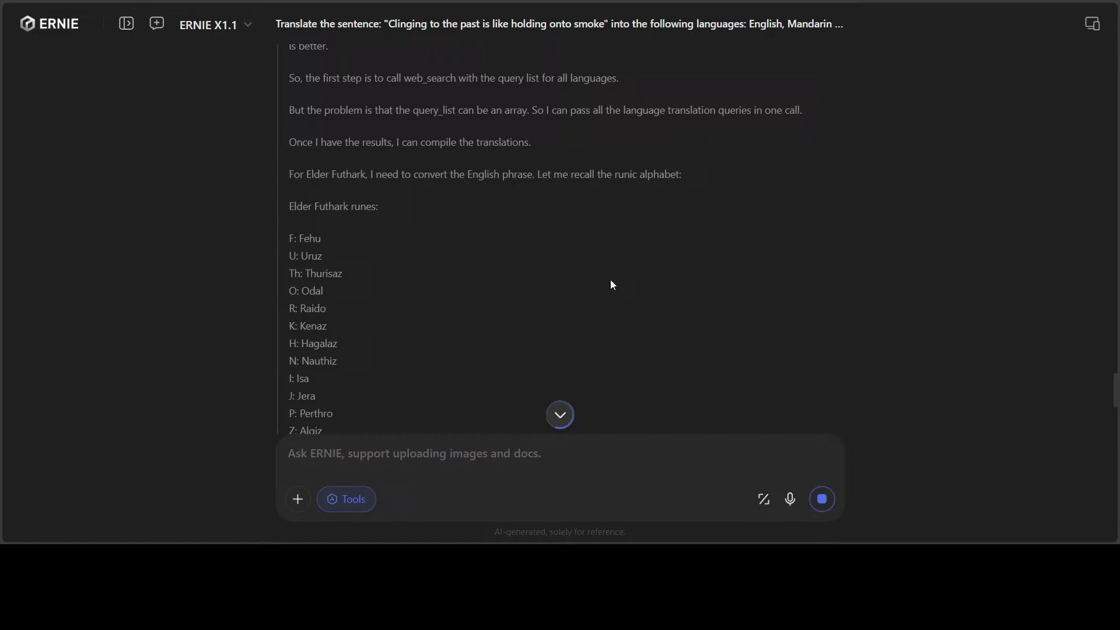
{"action": "scroll", "coordinate": [610, 284], "scroll_direction": "down", "scroll_amount": 6}
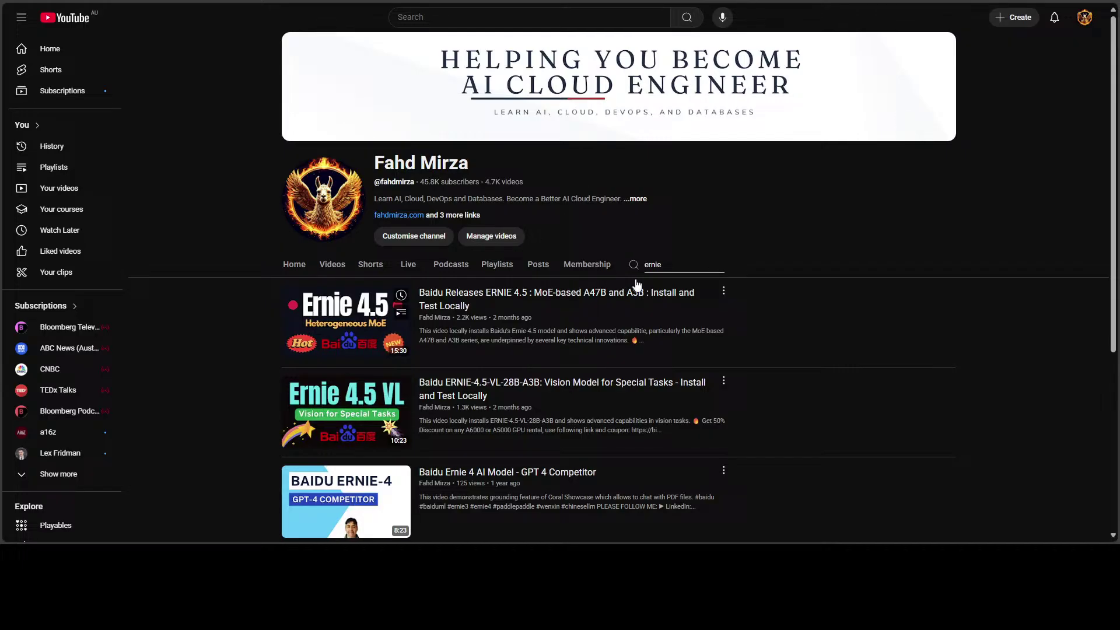
{"action": "mouse_move", "coordinate": [621, 339]}
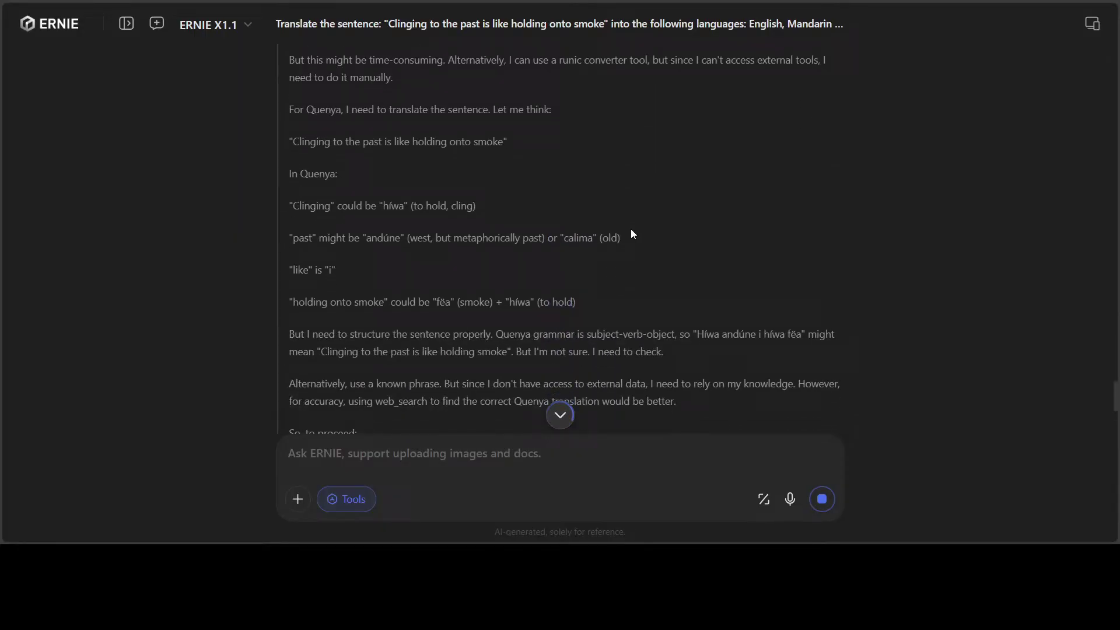
Scroll the reply down to the web search step reporting 'Found 1 web pages'
{"action": "scroll", "coordinate": [631, 229], "scroll_direction": "up", "scroll_amount": 1}
{"action": "scroll", "coordinate": [631, 234], "scroll_direction": "down", "scroll_amount": 5}
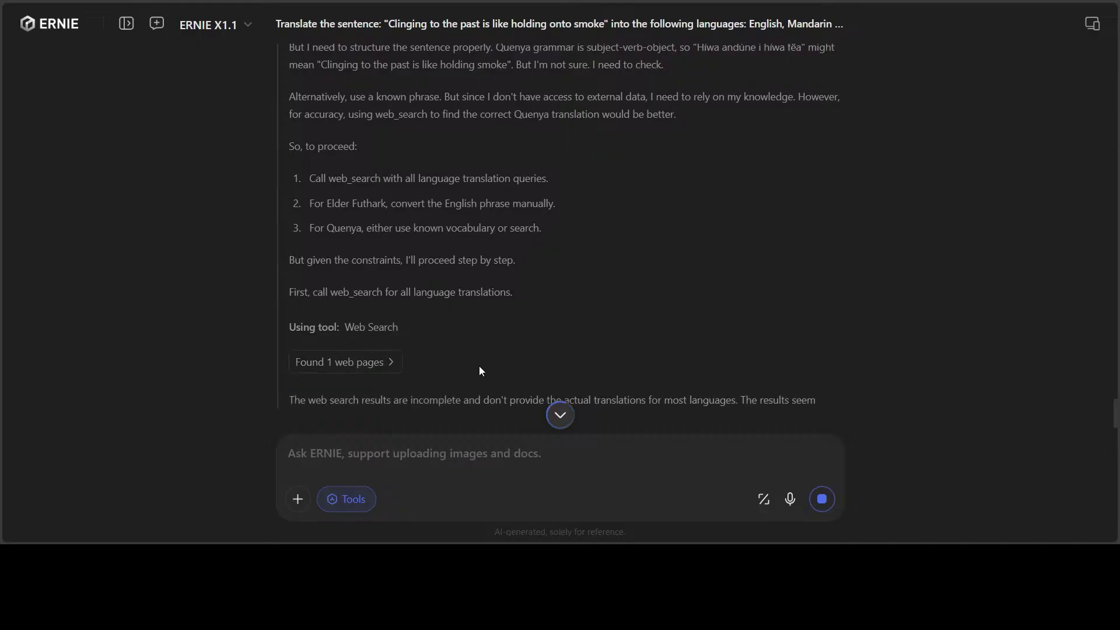
{"action": "scroll", "coordinate": [490, 361], "scroll_direction": "down", "scroll_amount": 2}
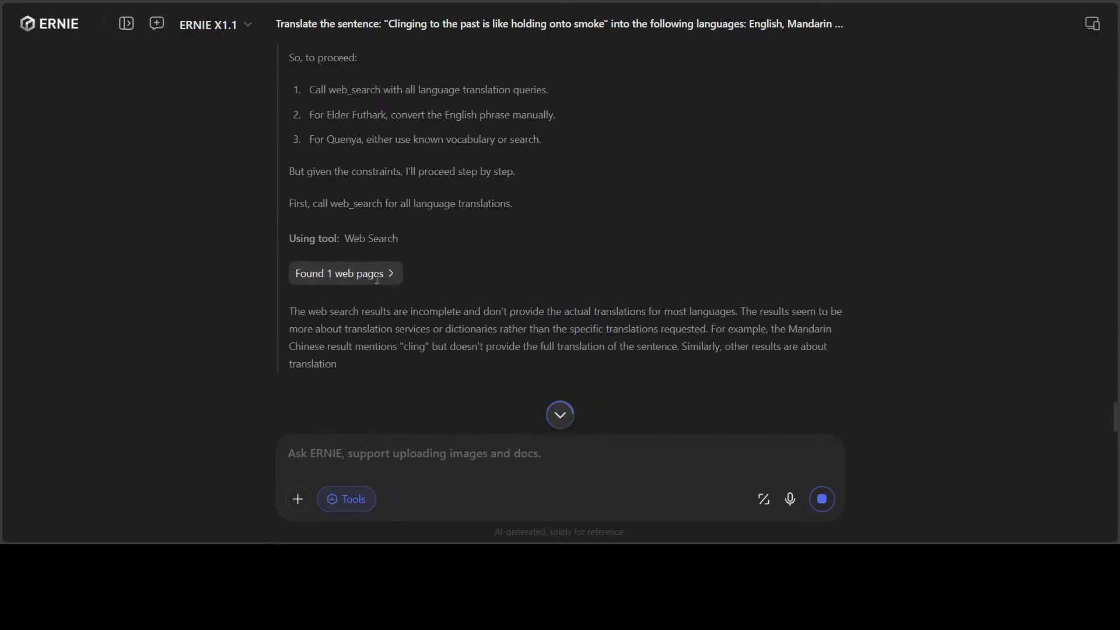
Show the single Baidu page found, then follow the reply to its second Web Search step
{"action": "left_click", "coordinate": [389, 274]}
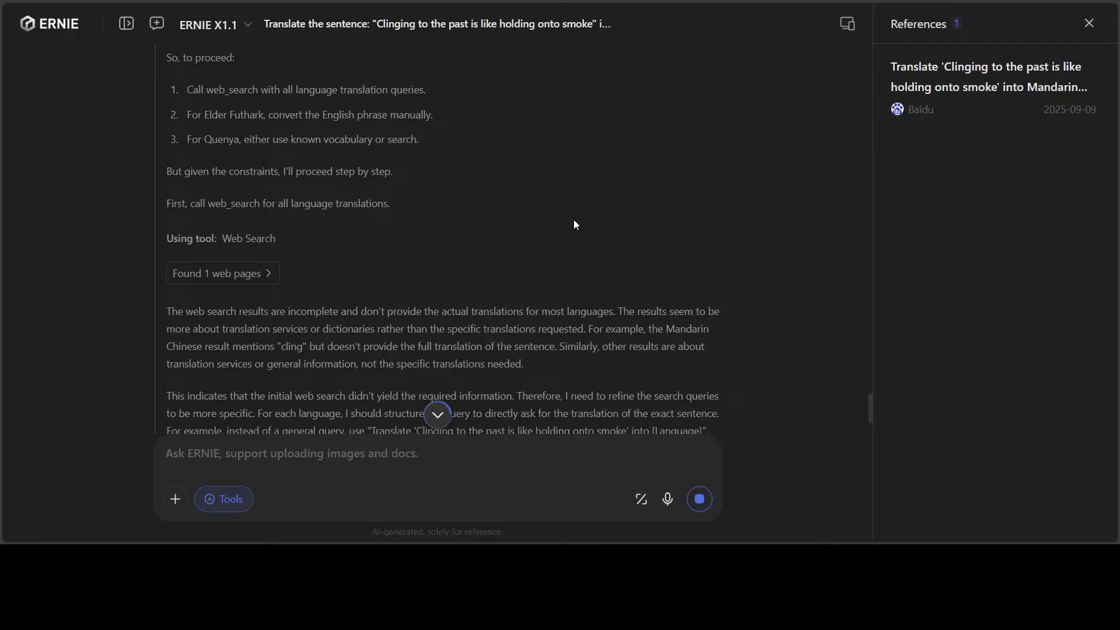
{"action": "scroll", "coordinate": [448, 284], "scroll_direction": "down", "scroll_amount": 1}
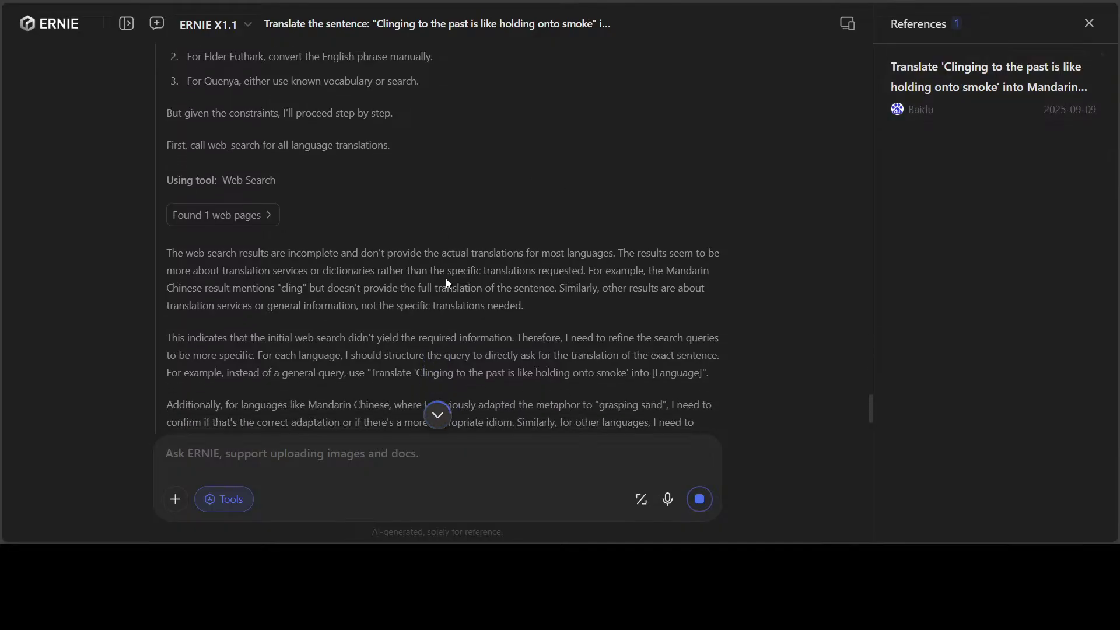
{"action": "scroll", "coordinate": [447, 278], "scroll_direction": "down", "scroll_amount": 2}
{"action": "scroll", "coordinate": [427, 280], "scroll_direction": "down", "scroll_amount": 1}
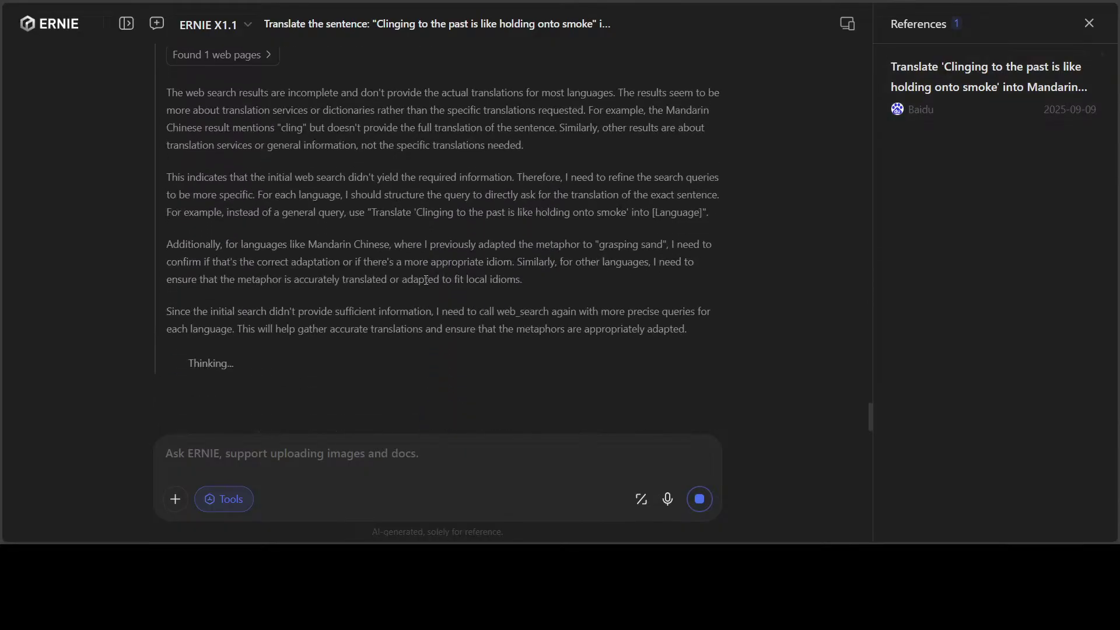
{"action": "scroll", "coordinate": [434, 277], "scroll_direction": "down", "scroll_amount": 1}
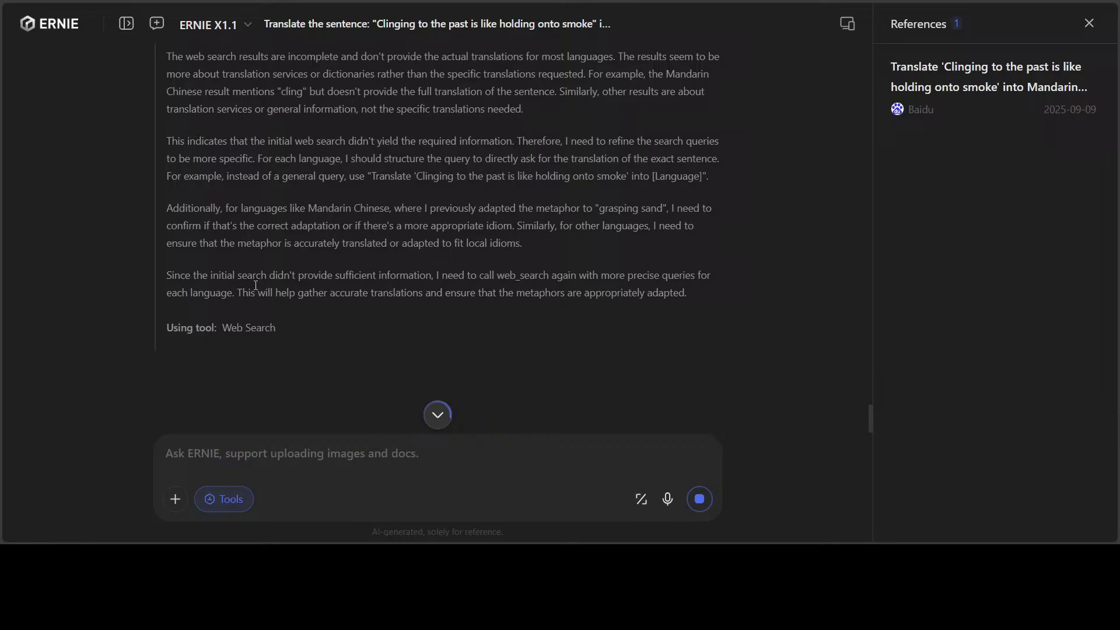
Highlight the sentence saying another web search is needed
{"action": "left_click_drag", "start_coordinate": [225, 276], "coordinate": [551, 275]}
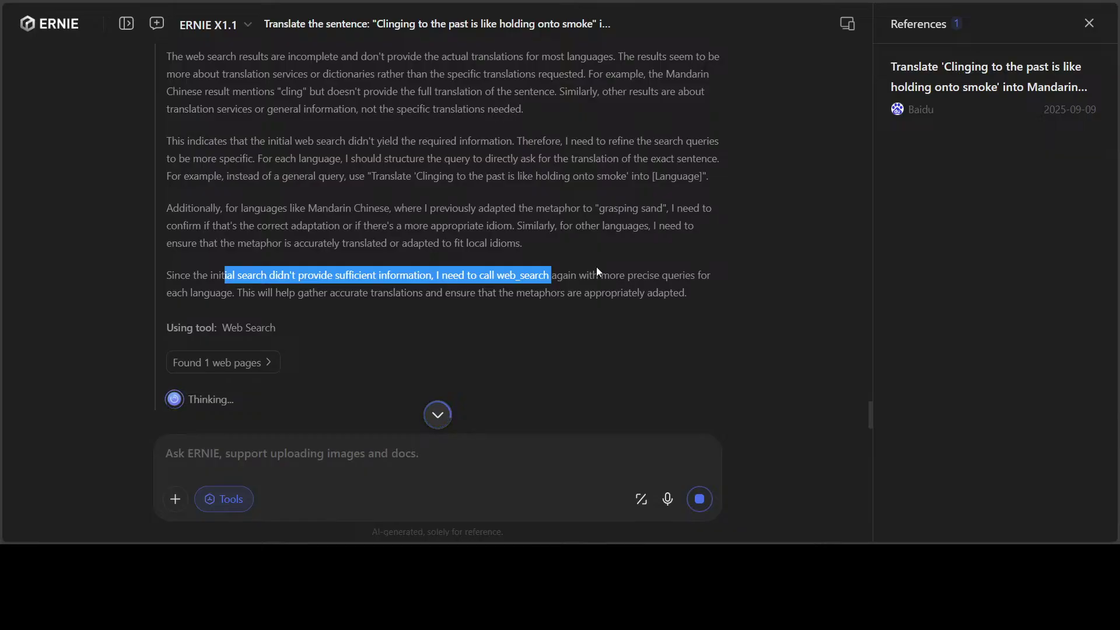
{"action": "scroll", "coordinate": [596, 268], "scroll_direction": "down", "scroll_amount": 2}
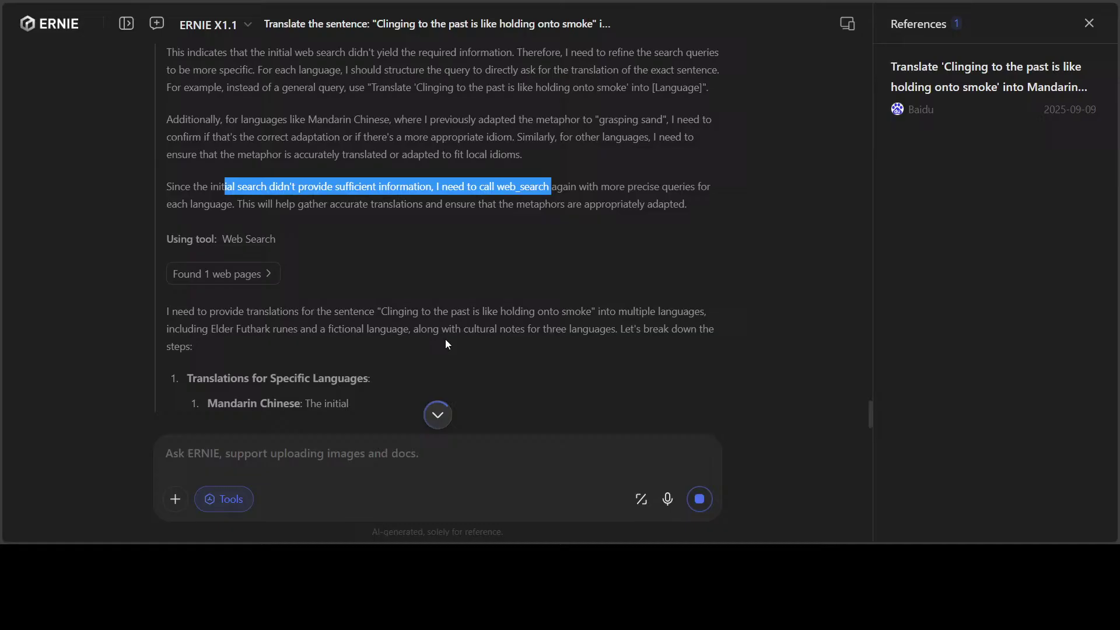
{"action": "scroll", "coordinate": [461, 344], "scroll_direction": "down", "scroll_amount": 1}
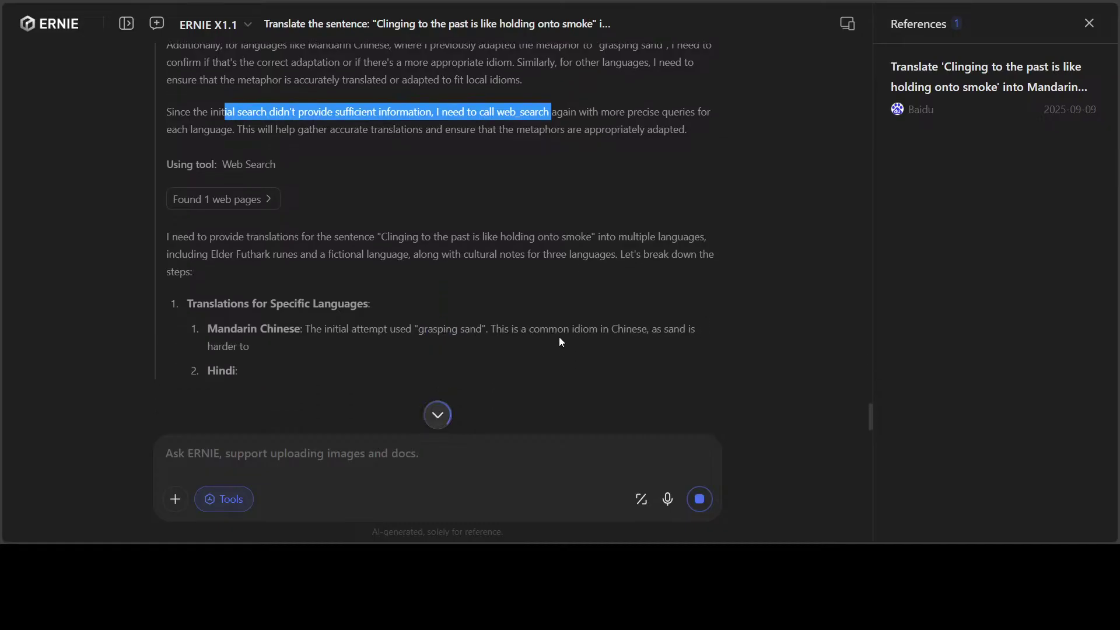
{"action": "scroll", "coordinate": [820, 337], "scroll_direction": "down", "scroll_amount": 1}
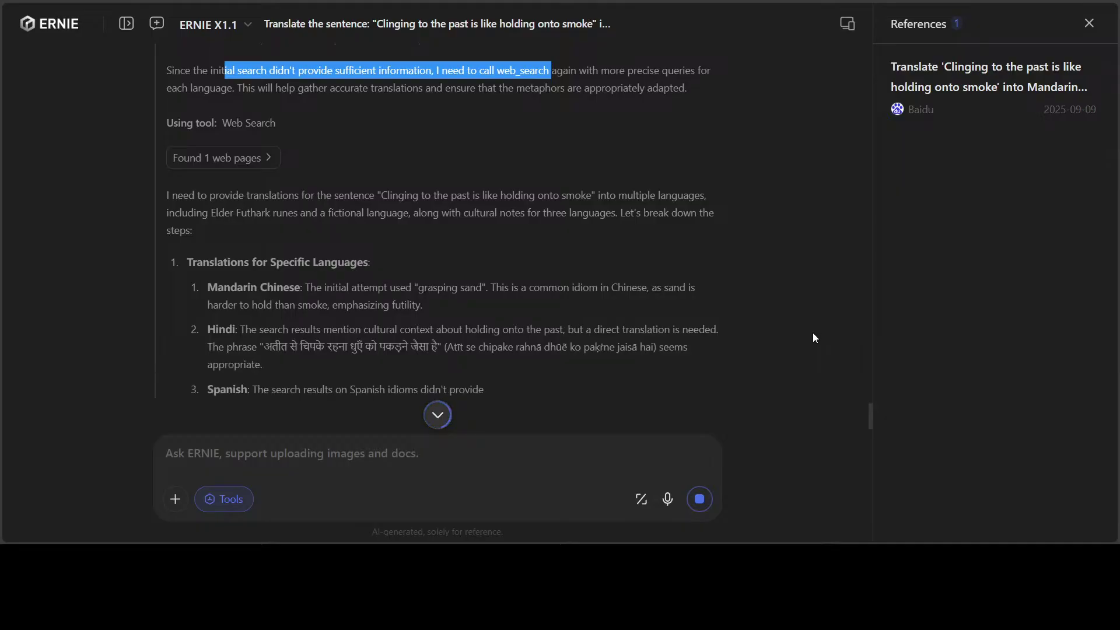
Follow the cultural notes down to the Spanish 'Aferrarse al pasado es como sujetar humo.'
{"action": "scroll", "coordinate": [808, 331], "scroll_direction": "down", "scroll_amount": 1}
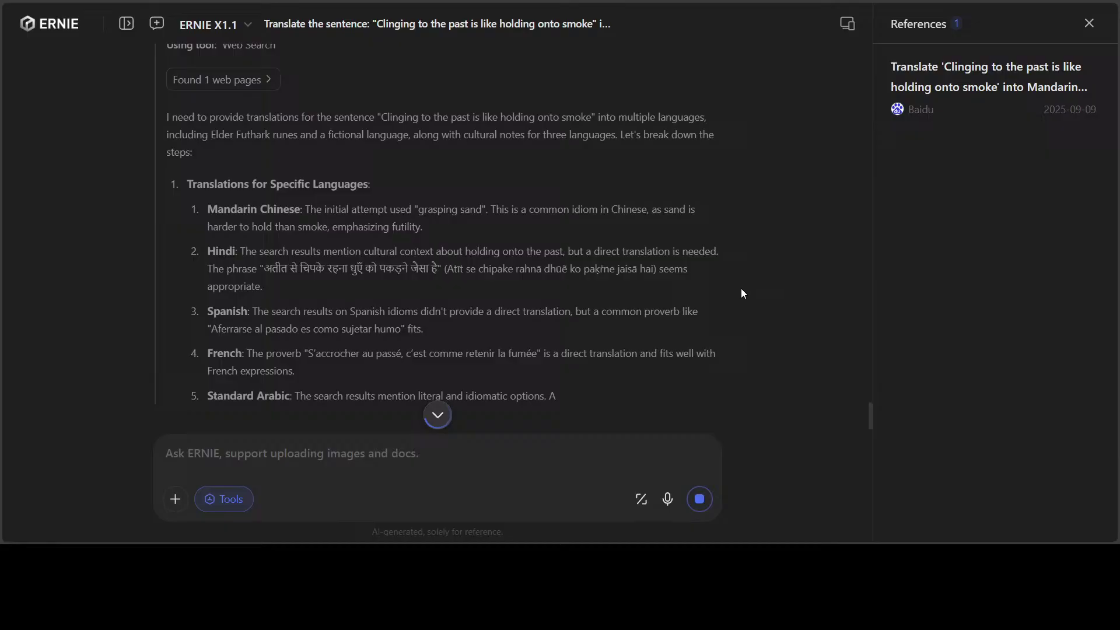
{"action": "scroll", "coordinate": [742, 293], "scroll_direction": "down", "scroll_amount": 1}
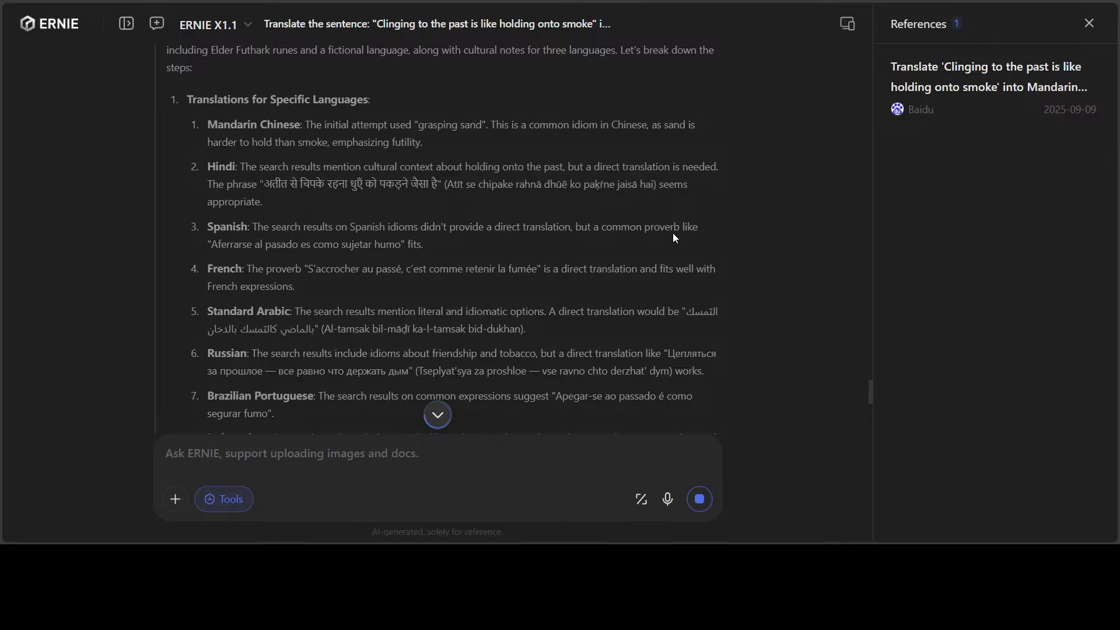
{"action": "scroll", "coordinate": [487, 274], "scroll_direction": "down", "scroll_amount": 1}
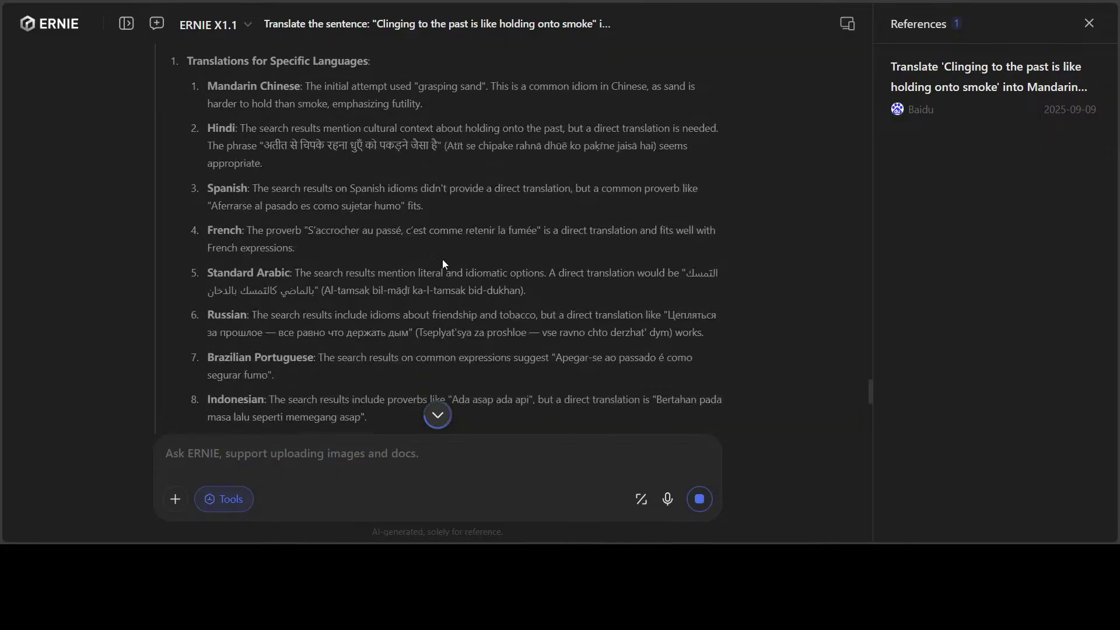
{"action": "scroll", "coordinate": [380, 251], "scroll_direction": "down", "scroll_amount": 5}
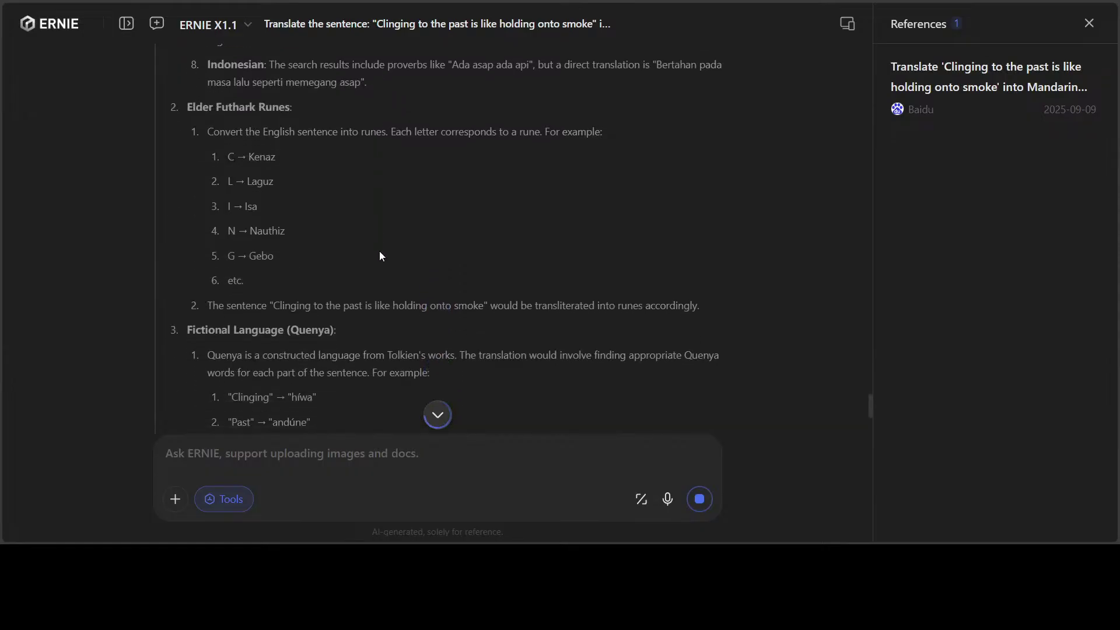
{"action": "scroll", "coordinate": [381, 255], "scroll_direction": "up", "scroll_amount": 9}
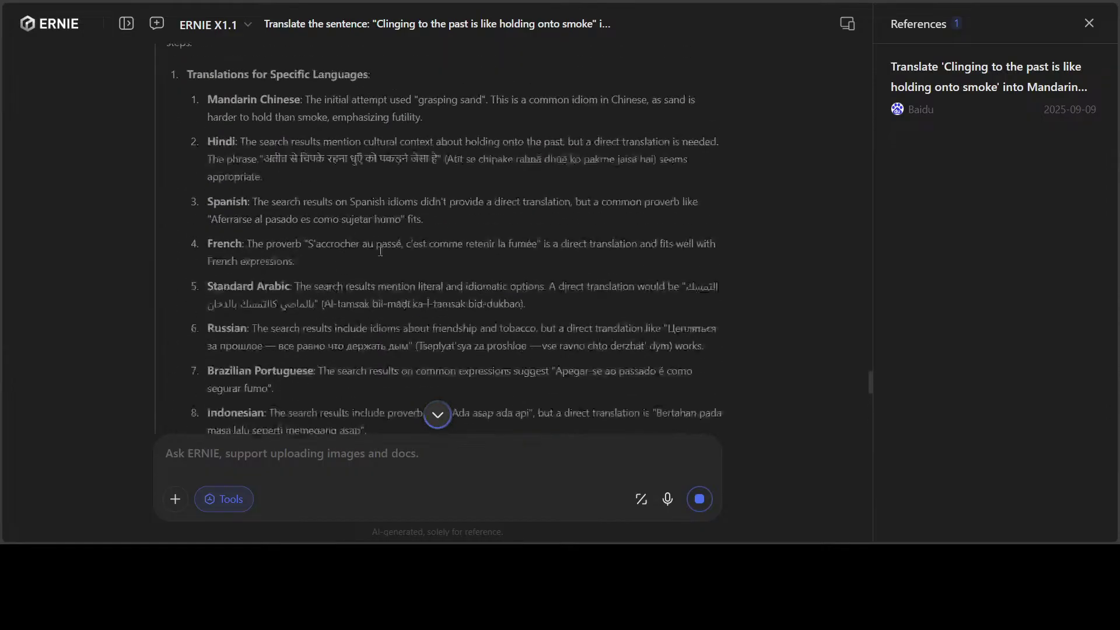
{"action": "scroll", "coordinate": [381, 255], "scroll_direction": "down", "scroll_amount": 5}
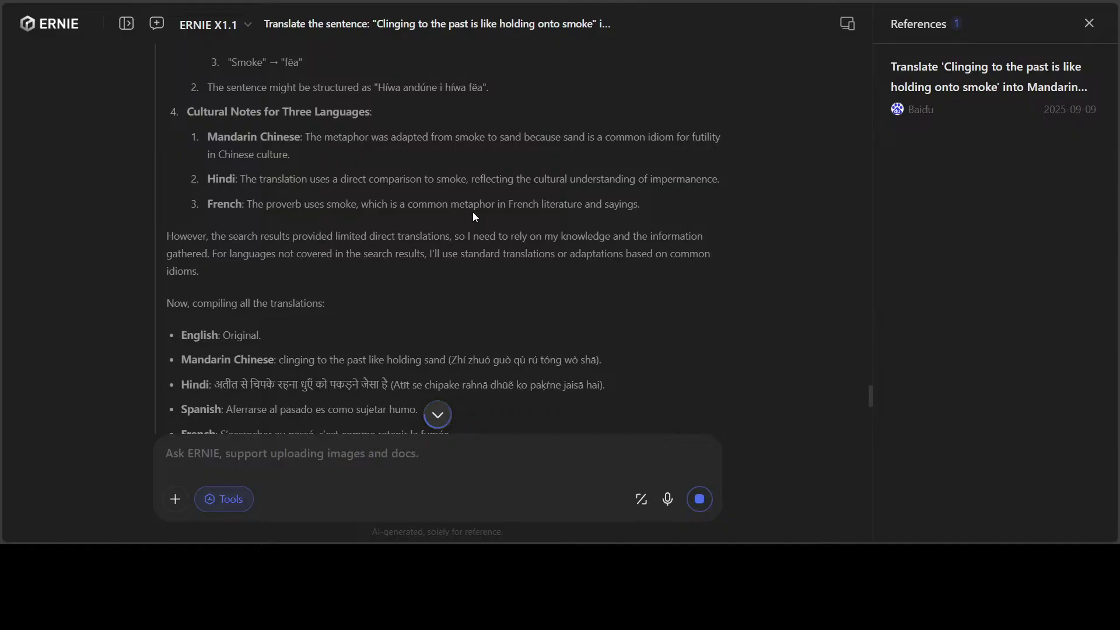
Scroll the compiled translations through Quenya down to the 'Error, please regenerate' message
{"action": "scroll", "coordinate": [549, 274], "scroll_direction": "down", "scroll_amount": 4}
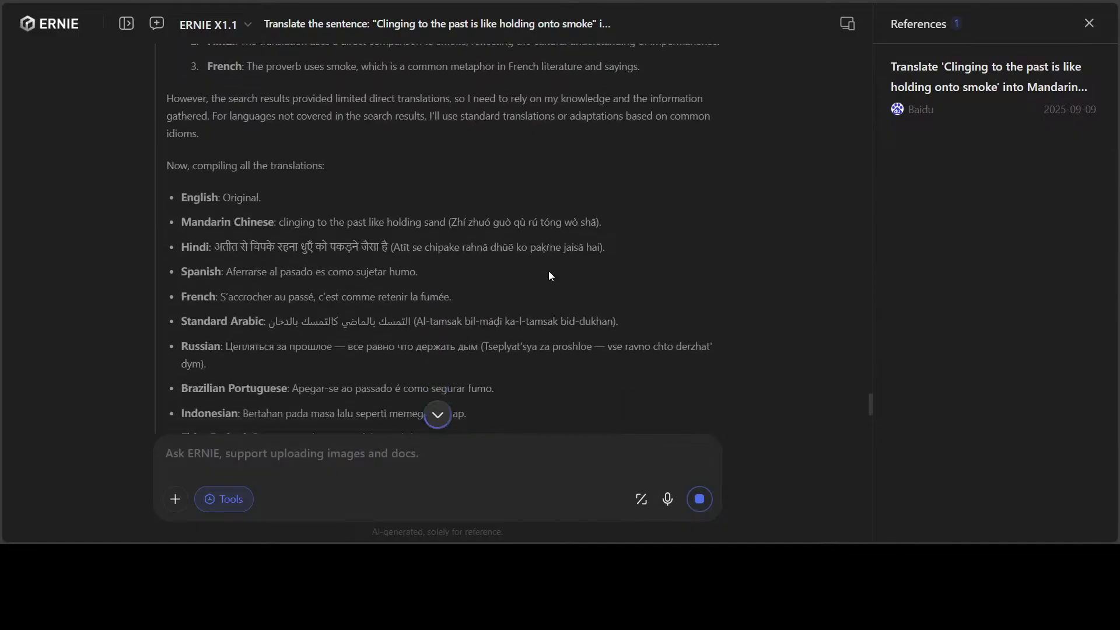
{"action": "scroll", "coordinate": [525, 245], "scroll_direction": "down", "scroll_amount": 1}
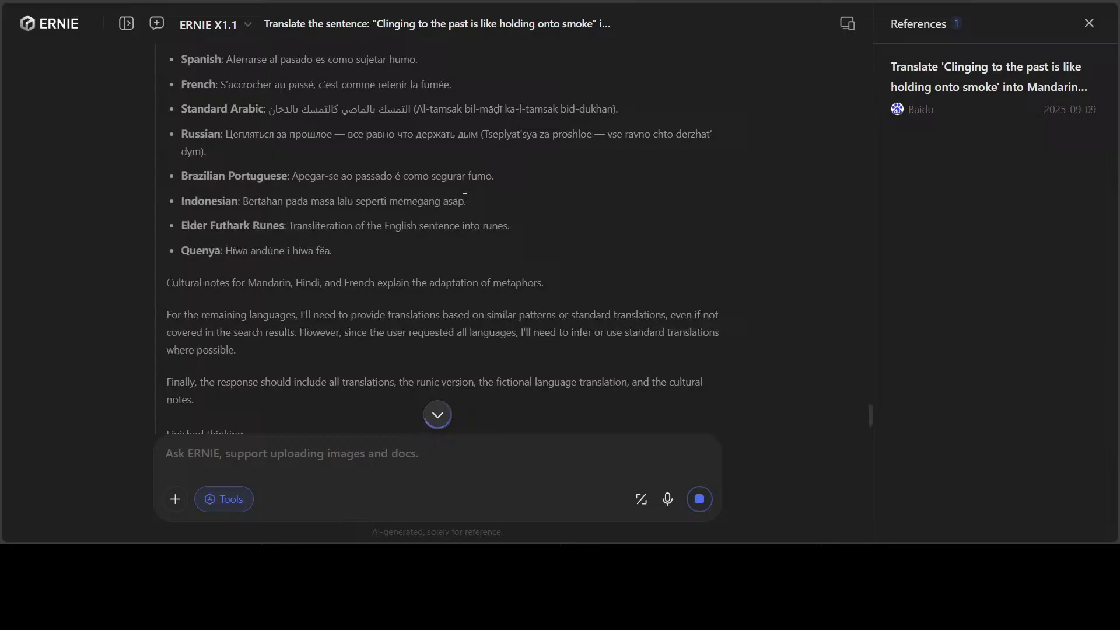
{"action": "scroll", "coordinate": [535, 239], "scroll_direction": "up", "scroll_amount": 1}
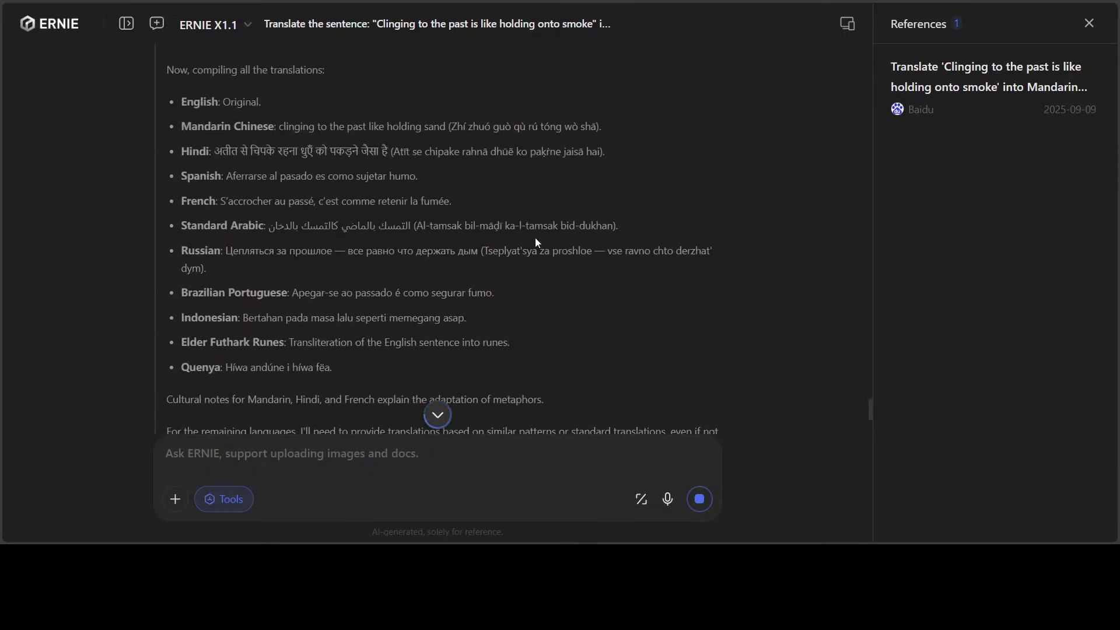
{"action": "scroll", "coordinate": [531, 237], "scroll_direction": "down", "scroll_amount": 4}
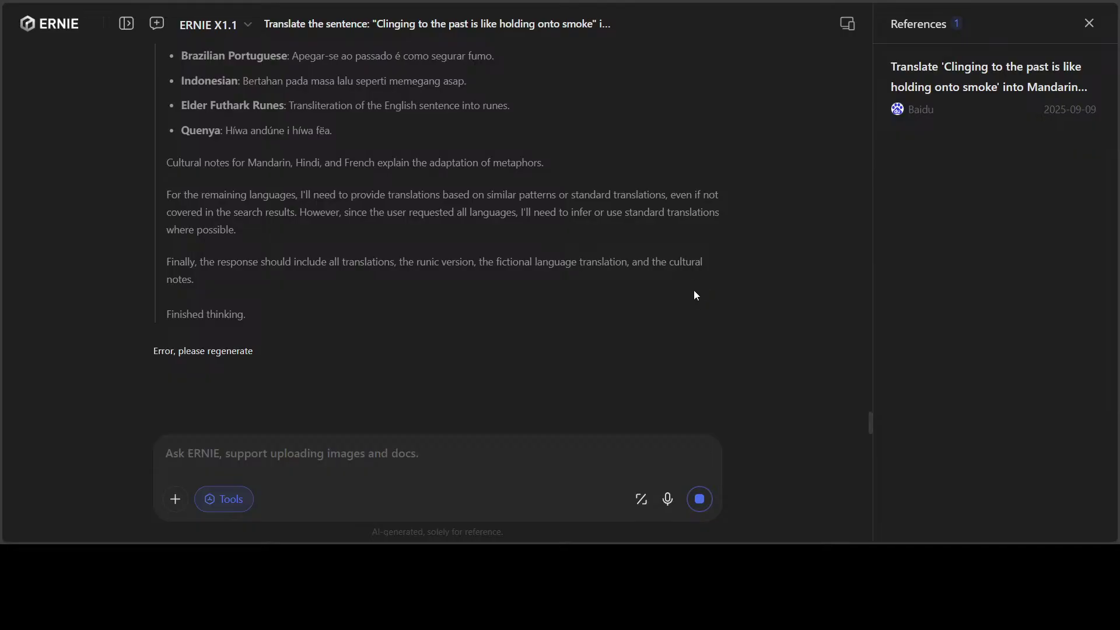
Halt the errored reply so it shows 'Already stopped generating'
{"action": "left_click", "coordinate": [699, 501]}
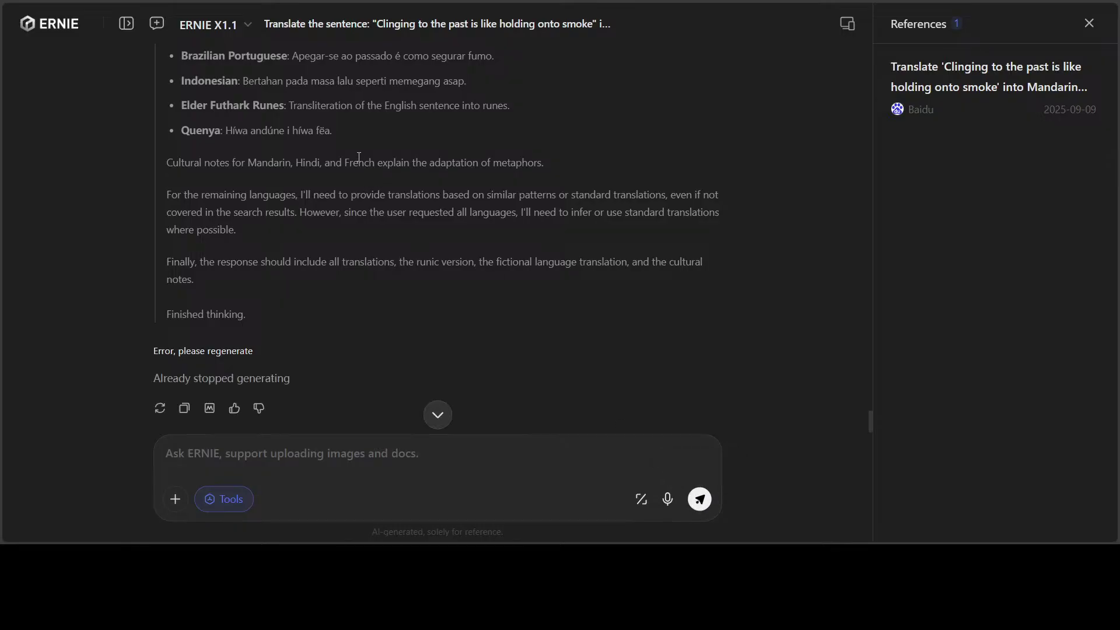